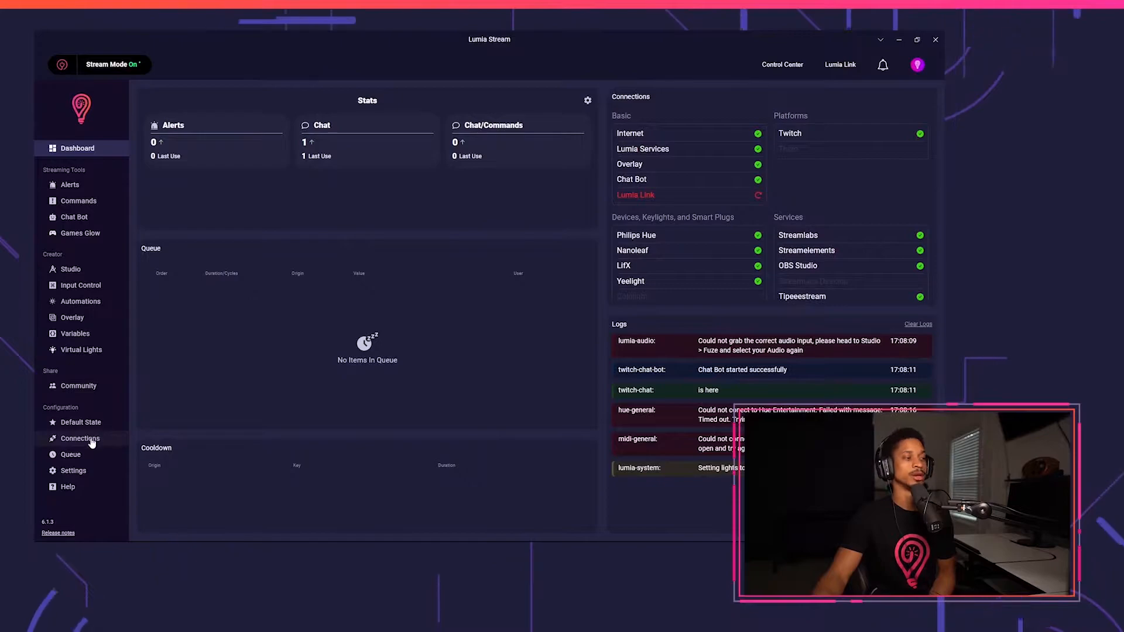
# Add a new OSC connection by searching the connection list for osc and connecting it.
pyautogui.click(867, 96)
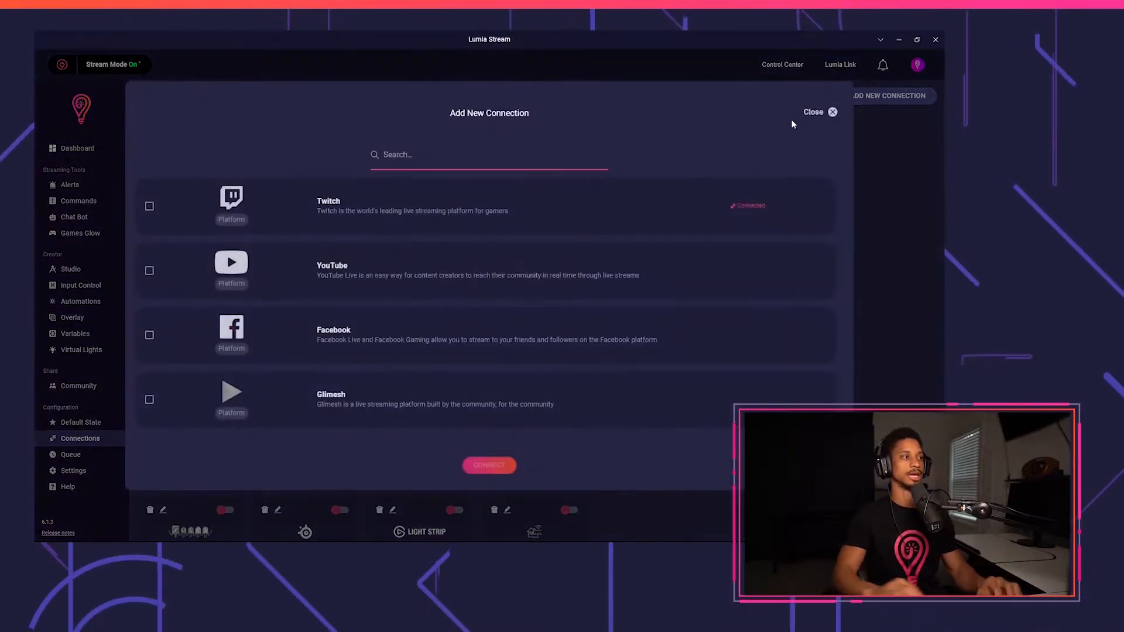
pyautogui.write('osc')
pyautogui.click(702, 211)
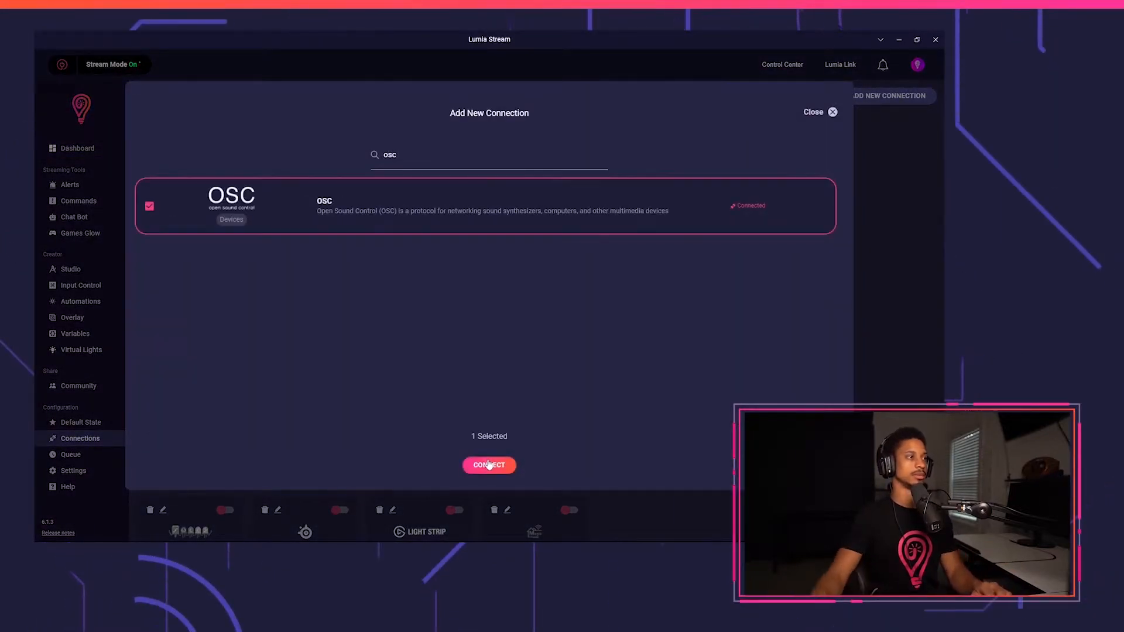
pyautogui.click(488, 465)
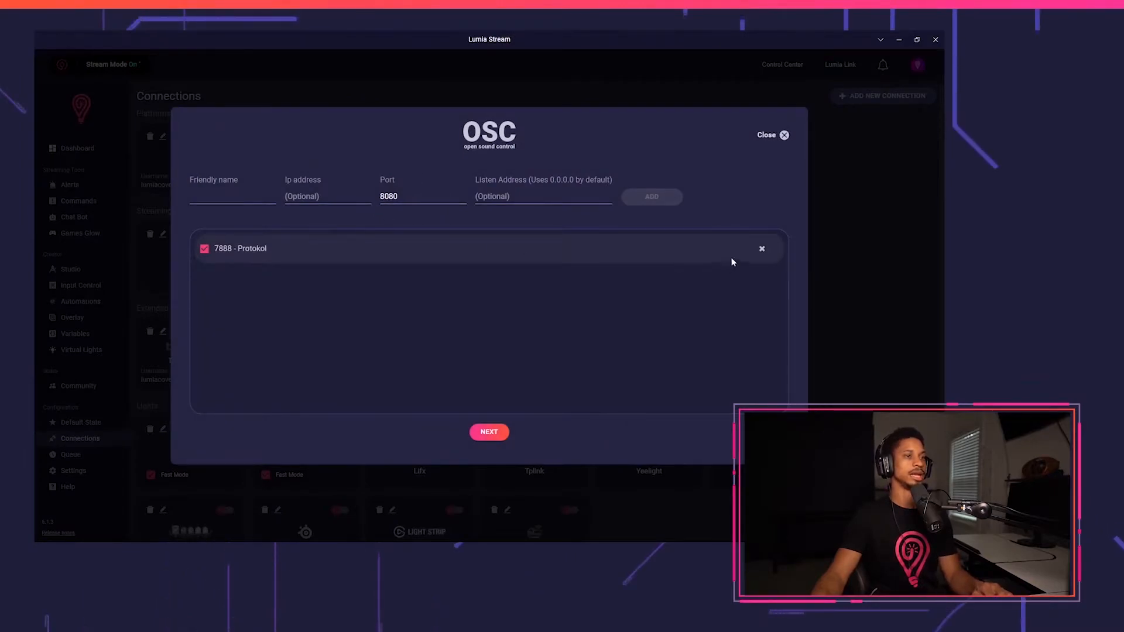
# Delete the 7888 Protokol port entry and set the new entry's port to 7555.
pyautogui.click(761, 248)
pyautogui.click(412, 197)
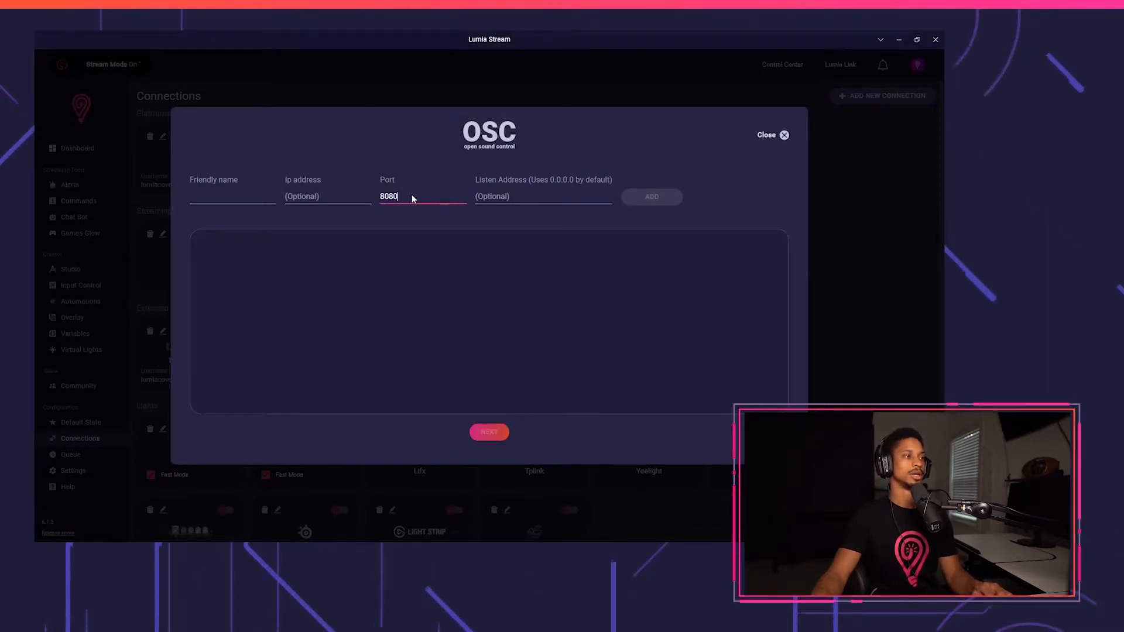
pyautogui.hotkey('ctrl', 'a')
pyautogui.write('7')
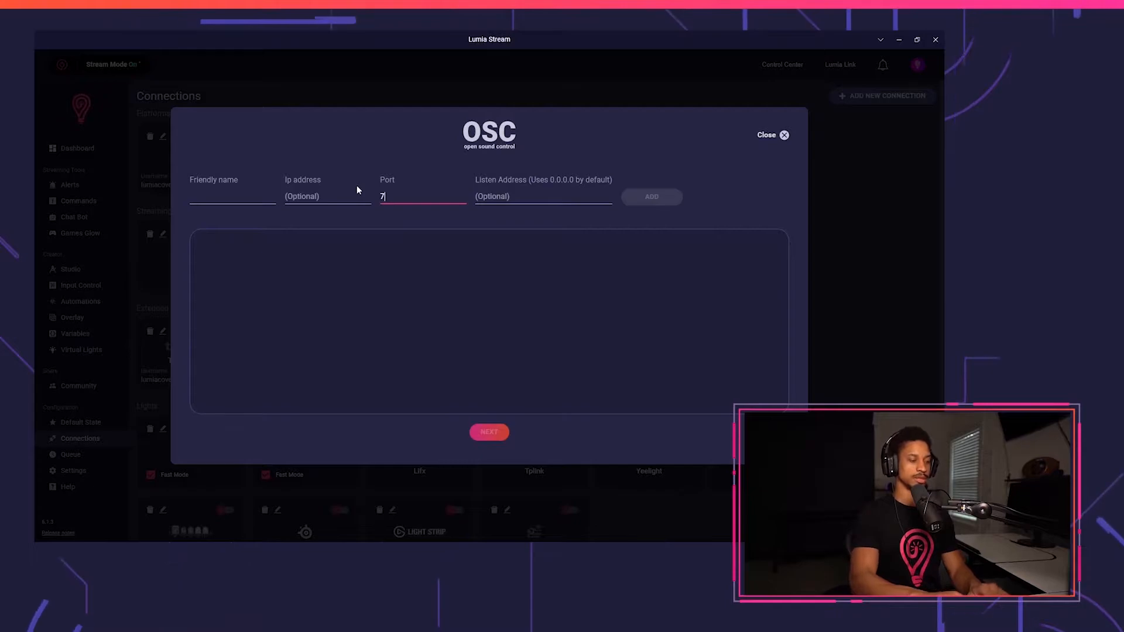
pyautogui.write('555')
# Name the port entry Oscpilot, add it to the list, and continue to finish the connection.
pyautogui.click(228, 209)
pyautogui.write('O')
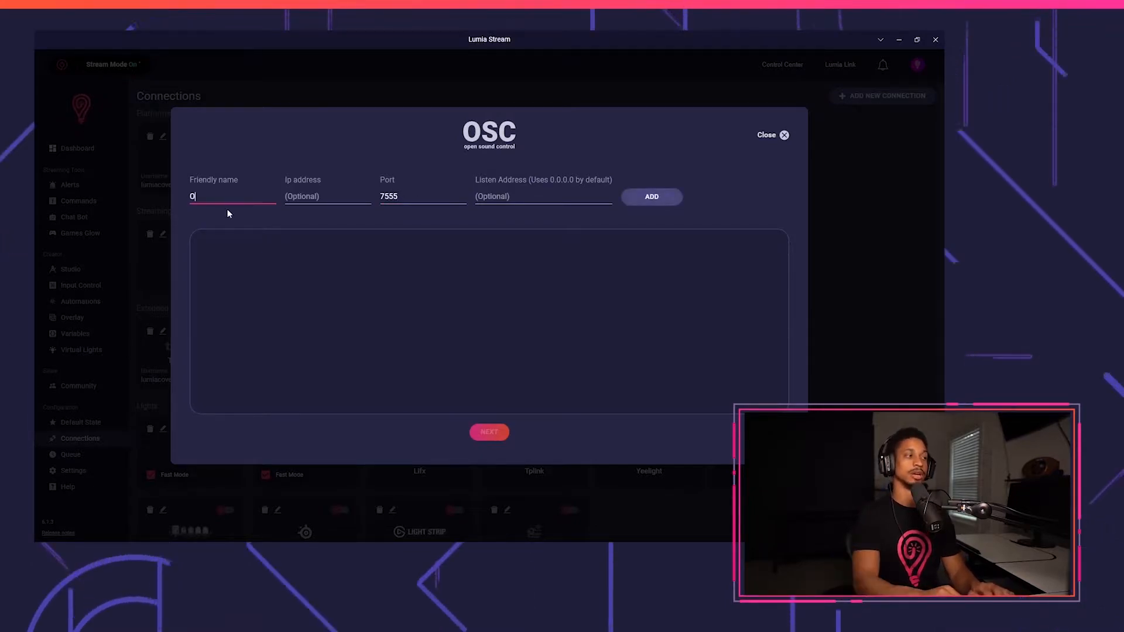
pyautogui.write('scpilot')
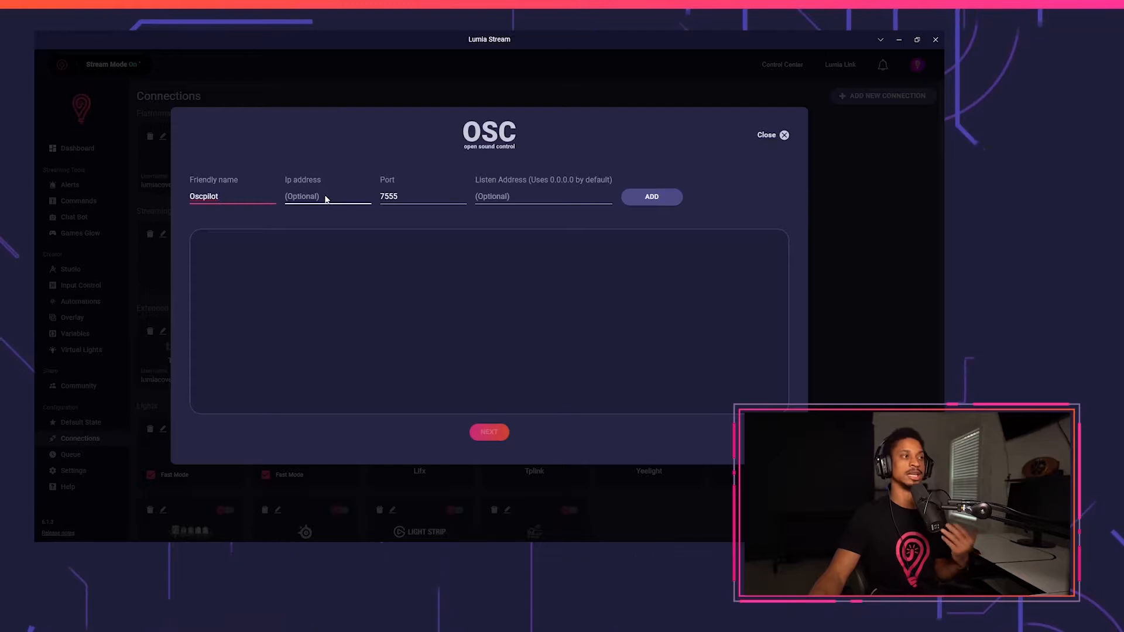
pyautogui.click(652, 197)
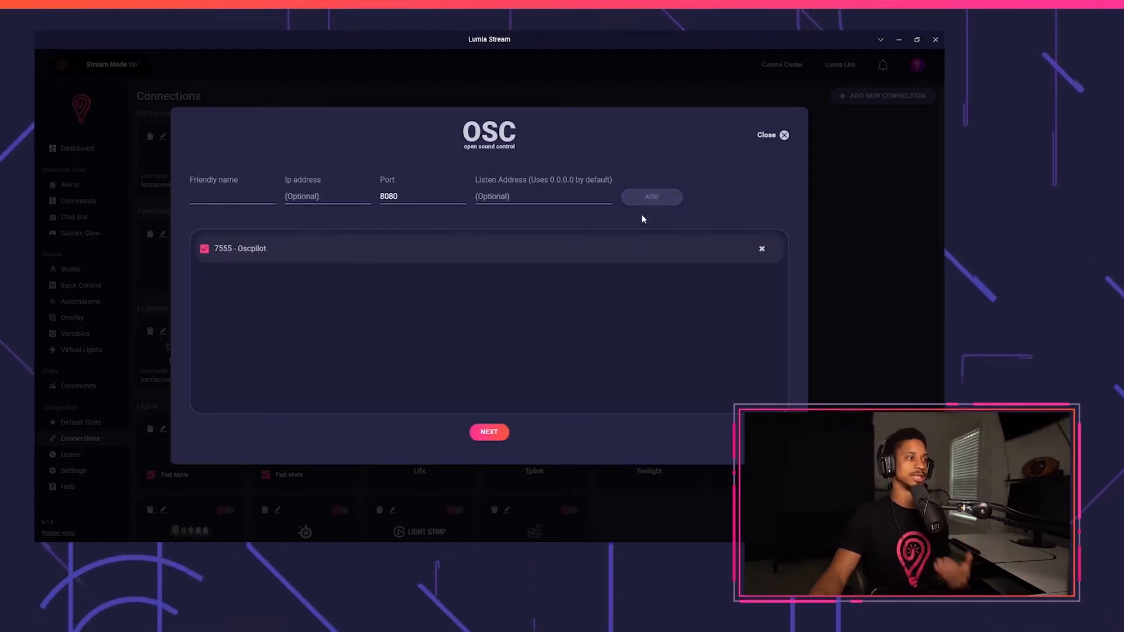
pyautogui.click(490, 433)
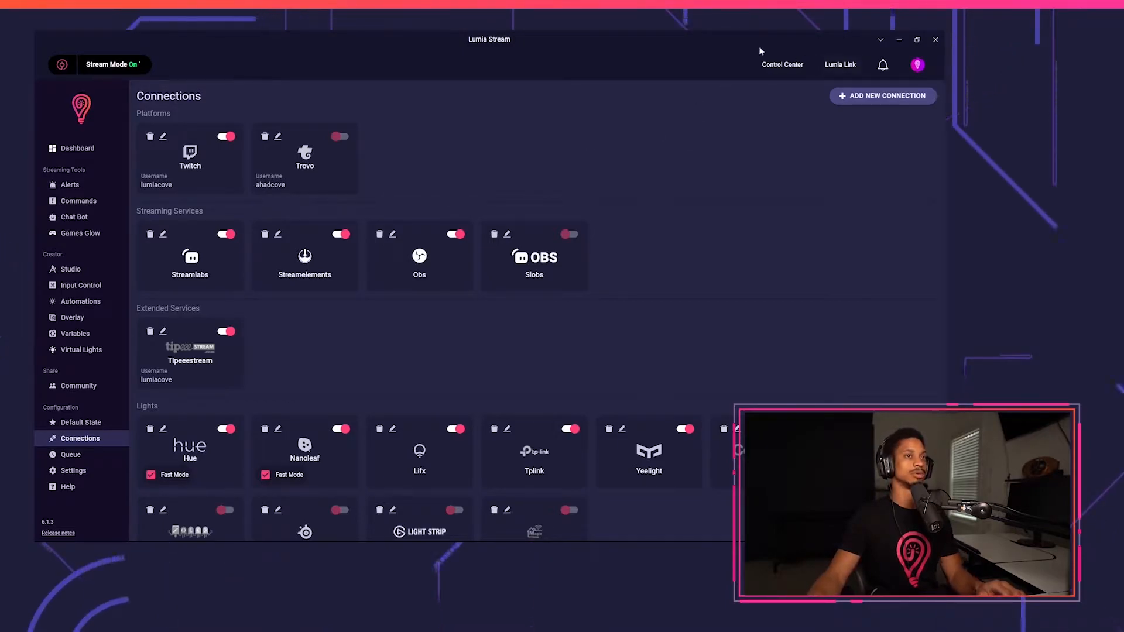
# Enable OSC listening in Protokol and allow it through the firewall on private networks.
pyautogui.moveTo(681, 40); pyautogui.dragTo(659, 79)
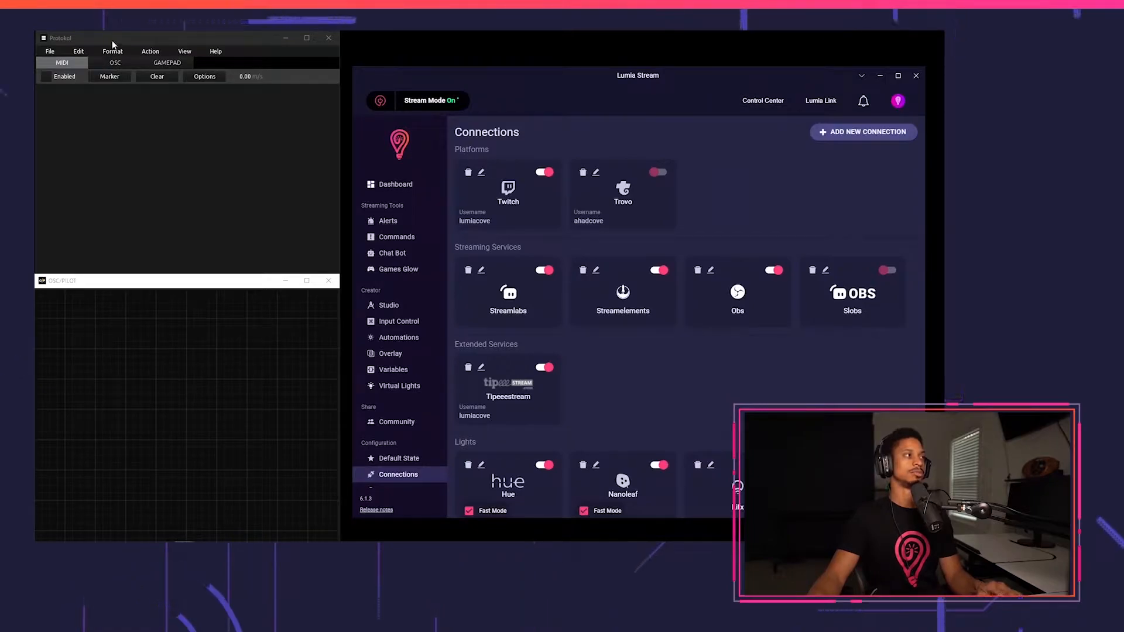
pyautogui.click(114, 41)
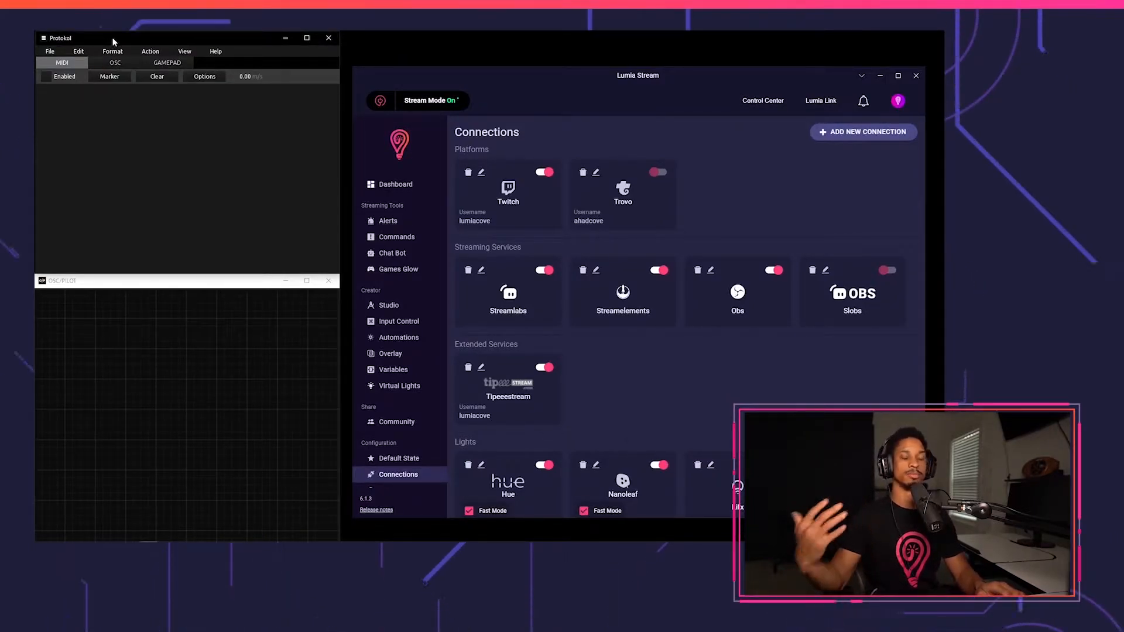
pyautogui.click(117, 63)
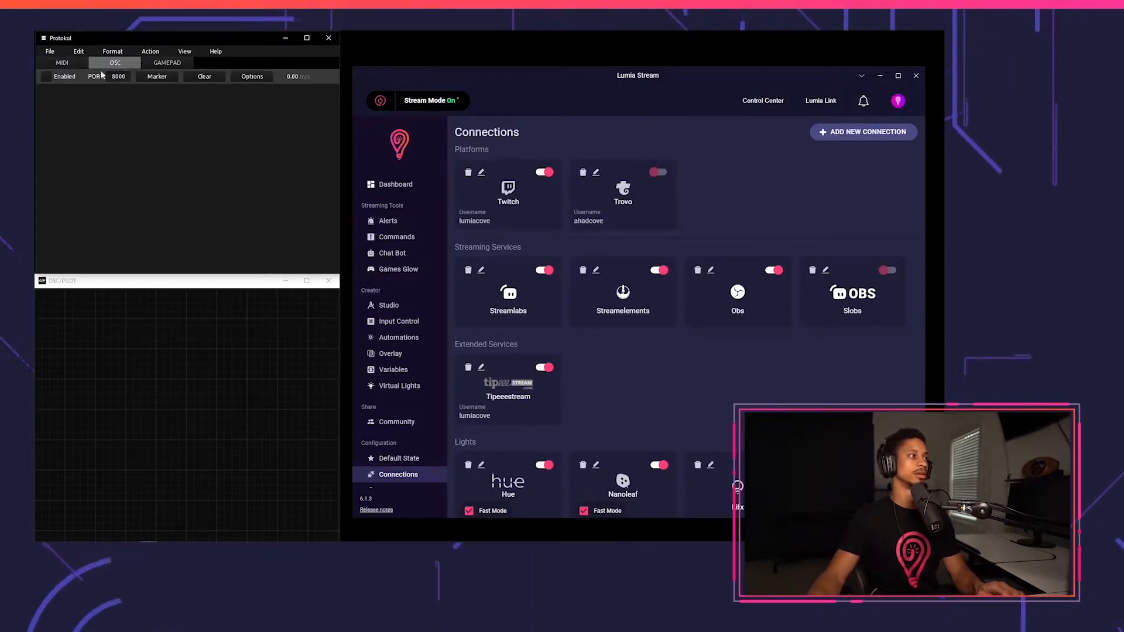
pyautogui.click(47, 76)
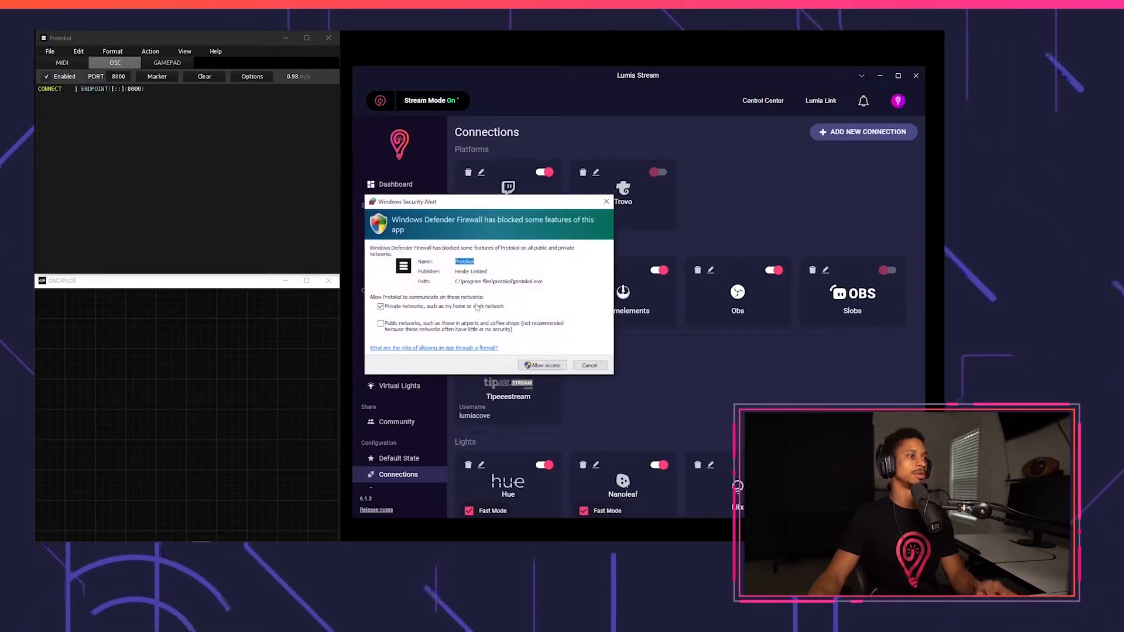
pyautogui.click(552, 366)
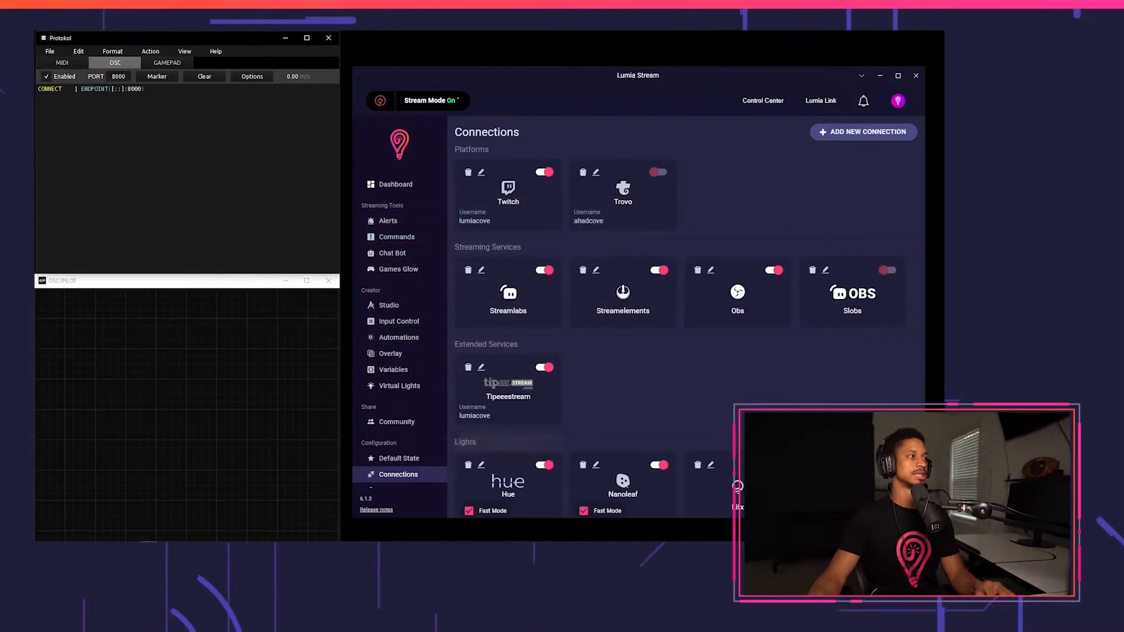
# Set Protokol's OSC listening port to 7555.
pyautogui.doubleClick(119, 76)
pyautogui.write('755')
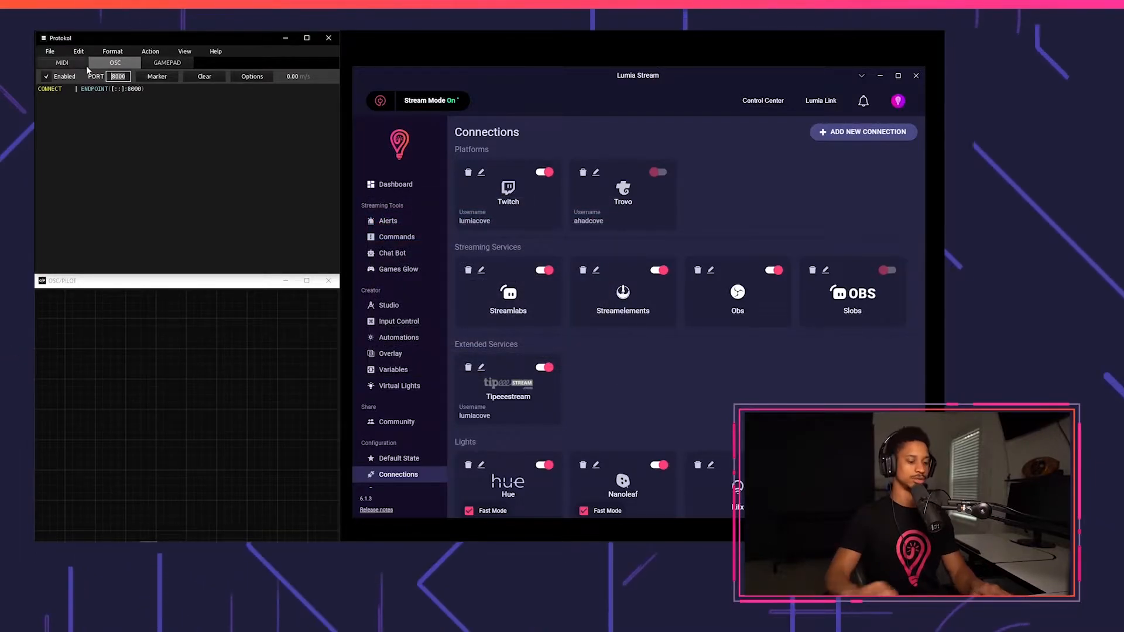
pyautogui.write('5')
pyautogui.press('Return')
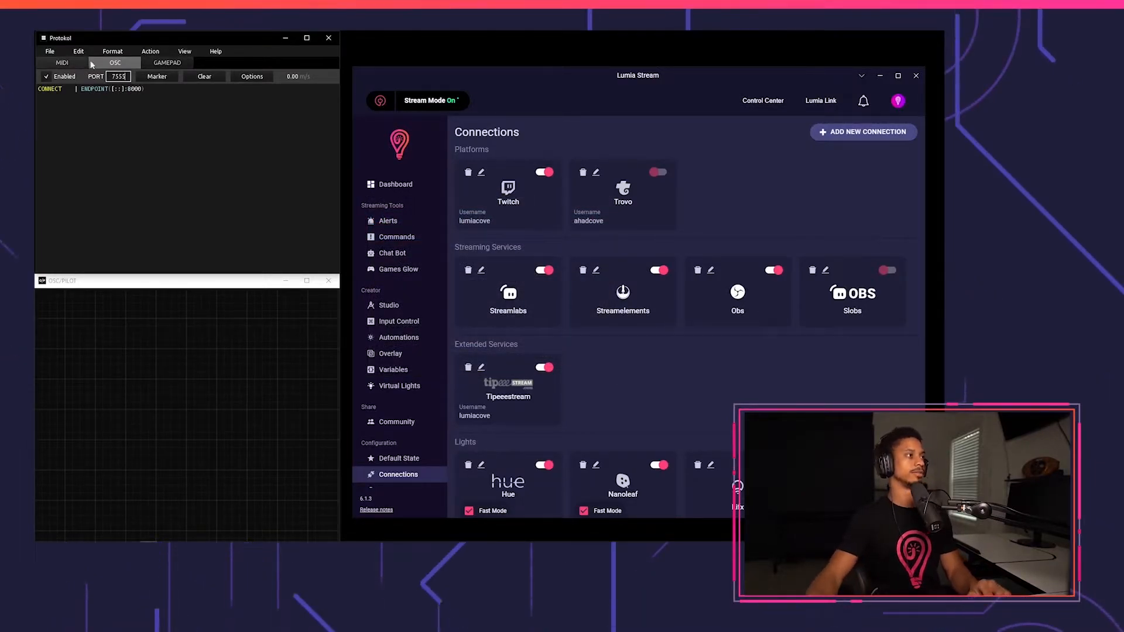
# Switch OSC/PILOT to edit mode and place a text label widget on the canvas.
pyautogui.click(252, 287)
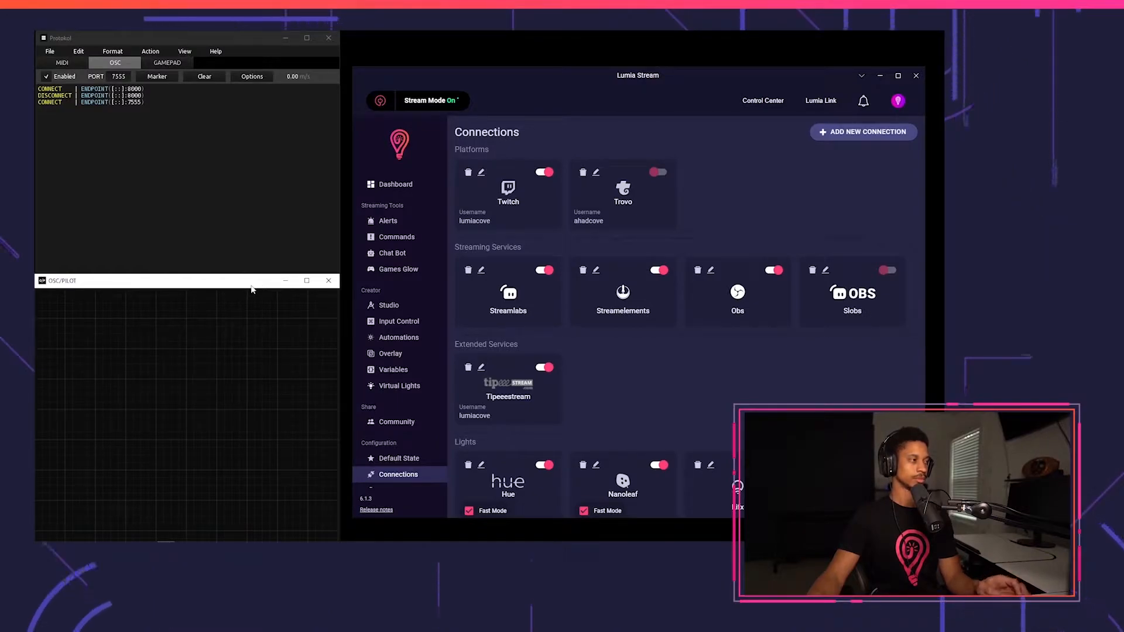
pyautogui.hotkey('ctrl', 'e')
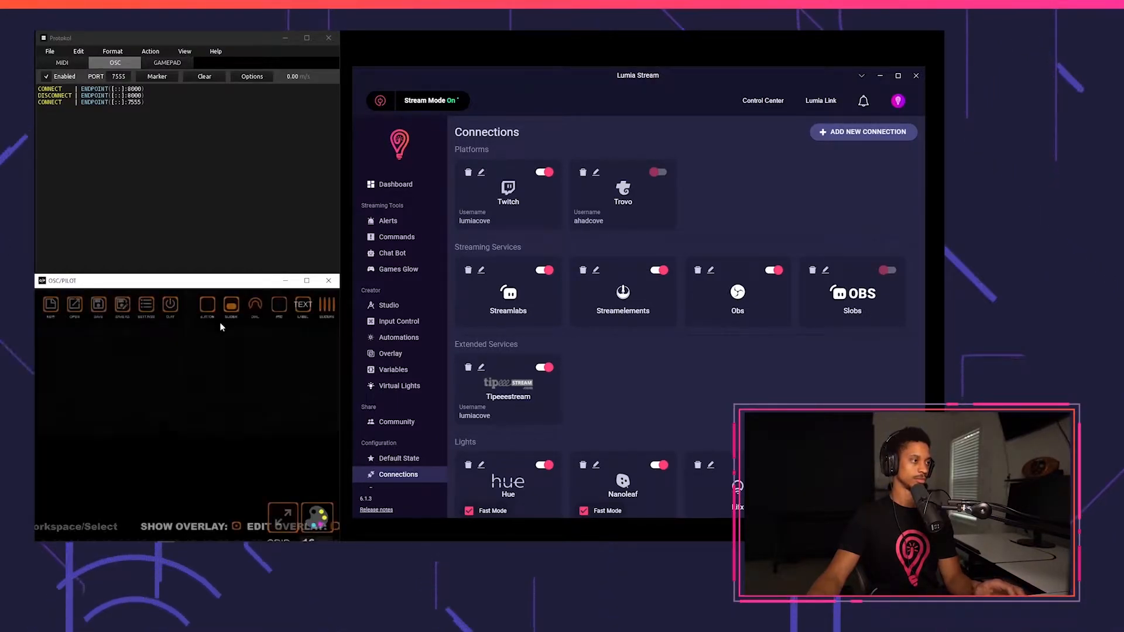
pyautogui.moveTo(302, 310); pyautogui.dragTo(141, 382)
pyautogui.click(140, 382)
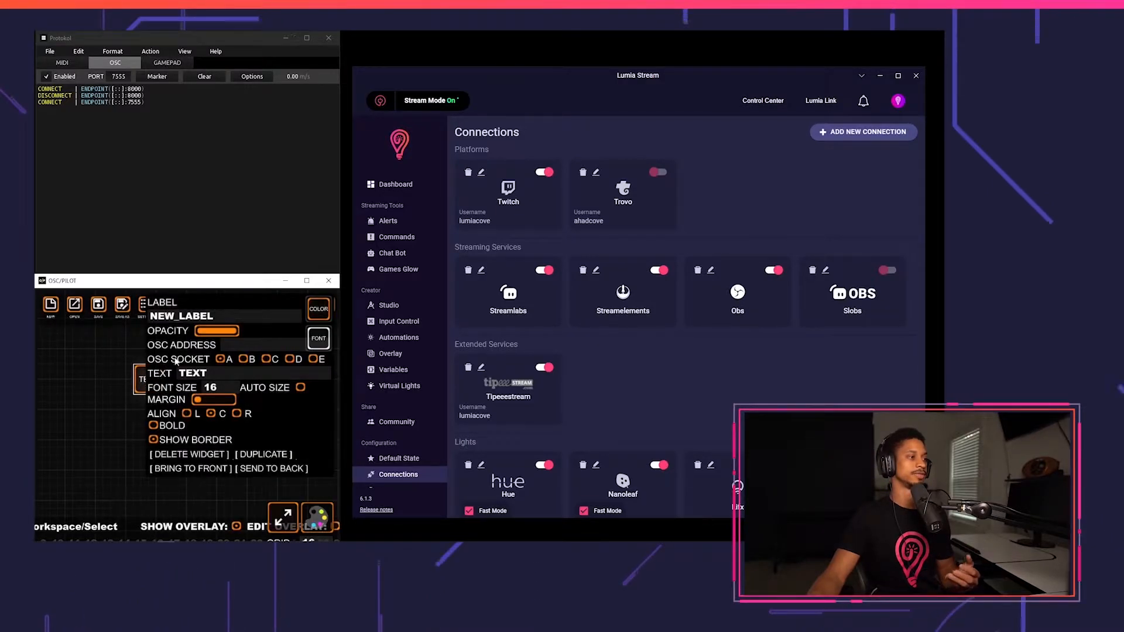
# Rename the label widget to lumia.
pyautogui.click(228, 311)
pyautogui.moveTo(224, 312); pyautogui.dragTo(143, 311)
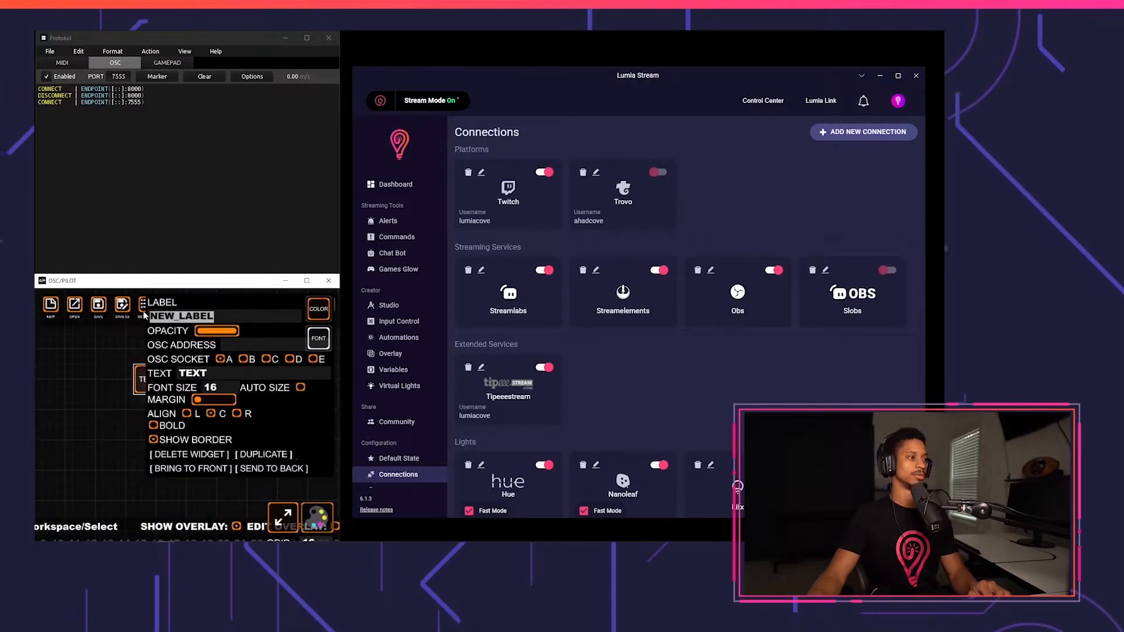
pyautogui.write('lumia')
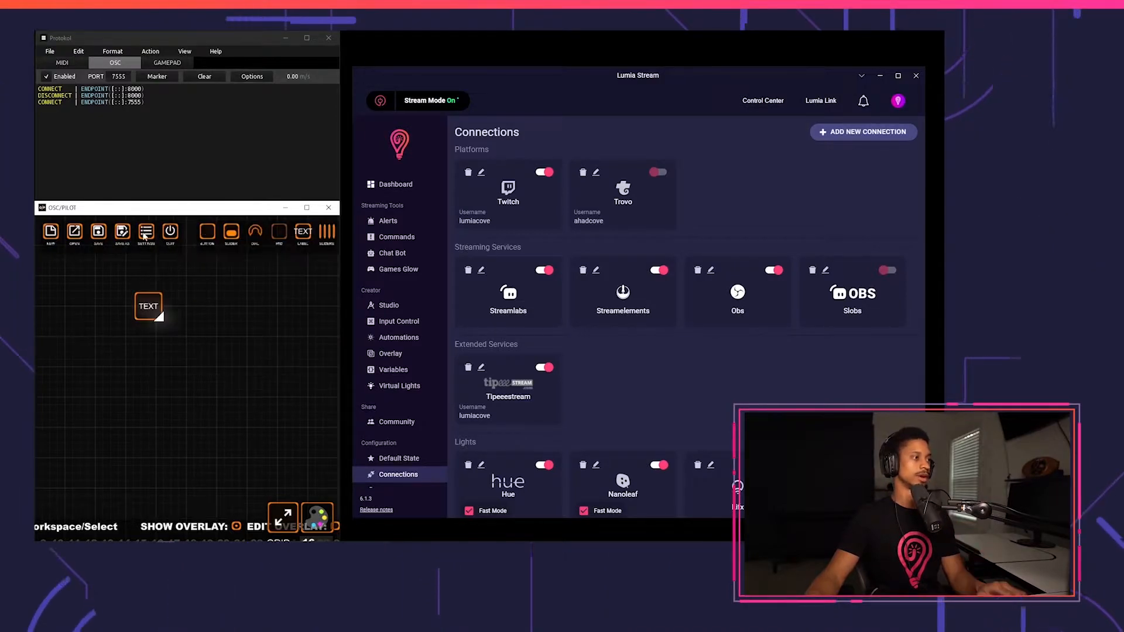
# In OSC/PILOT settings, set the send port to 7556 and the listen port to 7555.
pyautogui.click(145, 233)
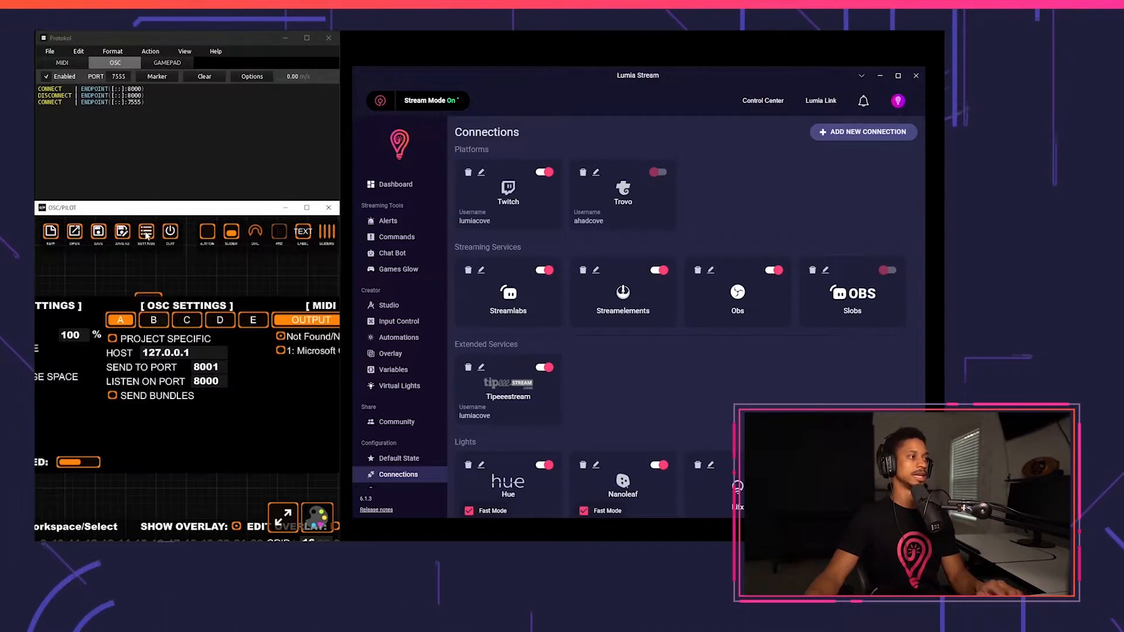
pyautogui.click(208, 367)
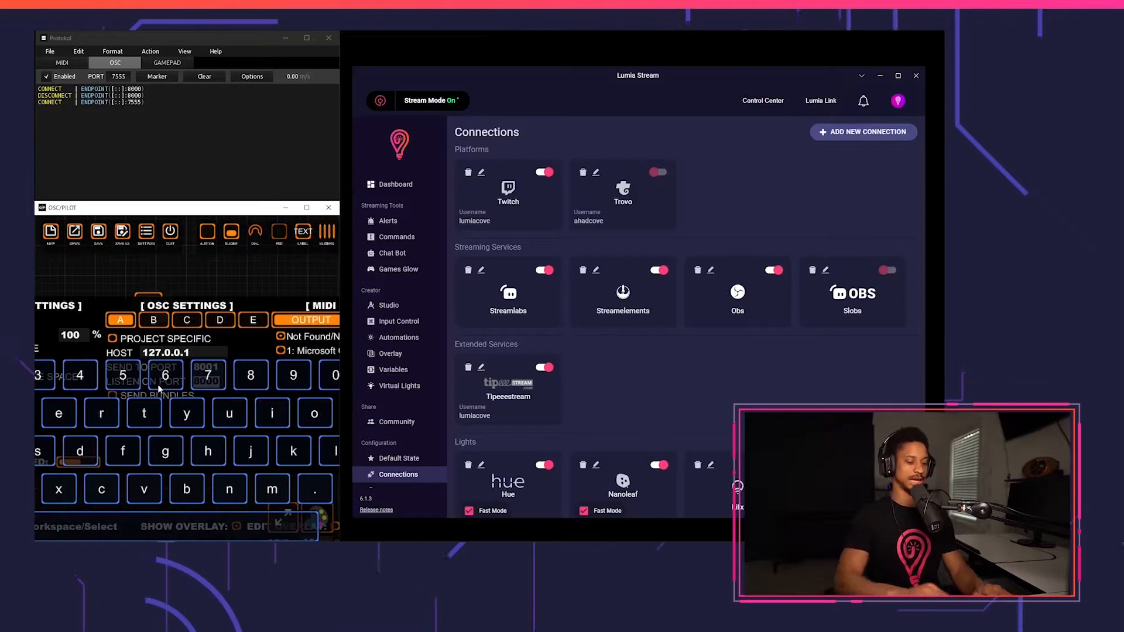
pyautogui.write('7555')
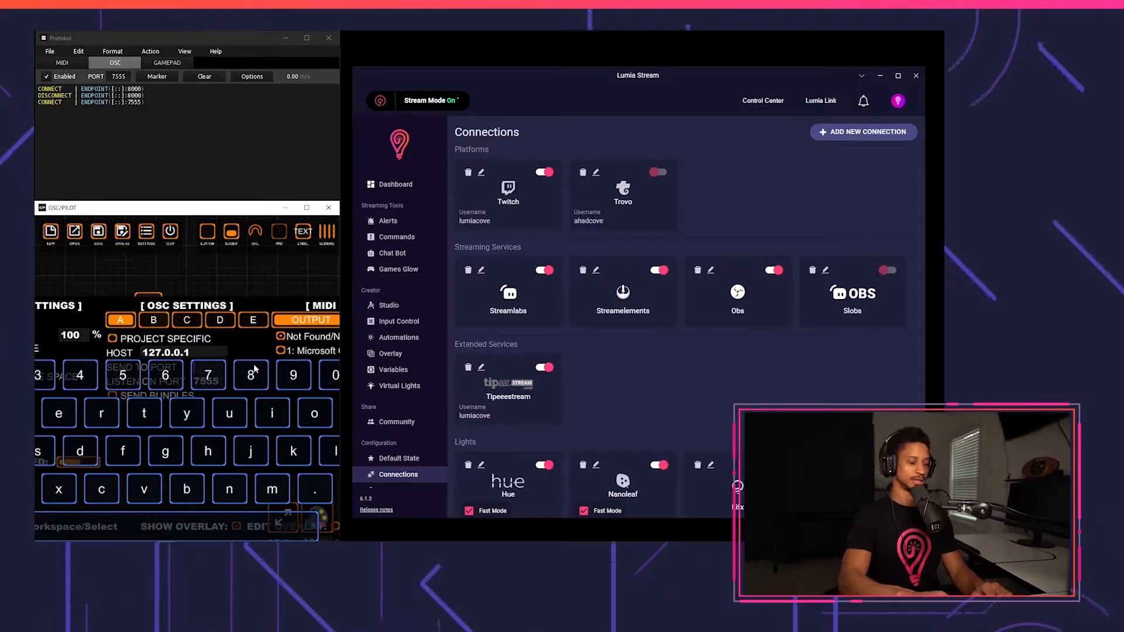
pyautogui.write('7556')
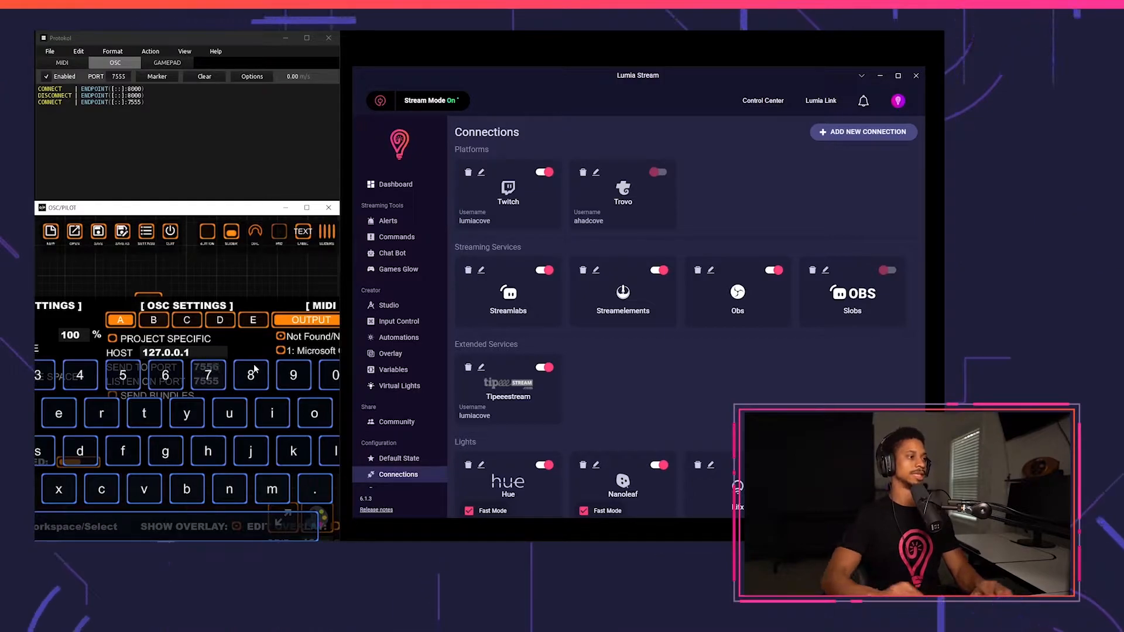
pyautogui.press('Return')
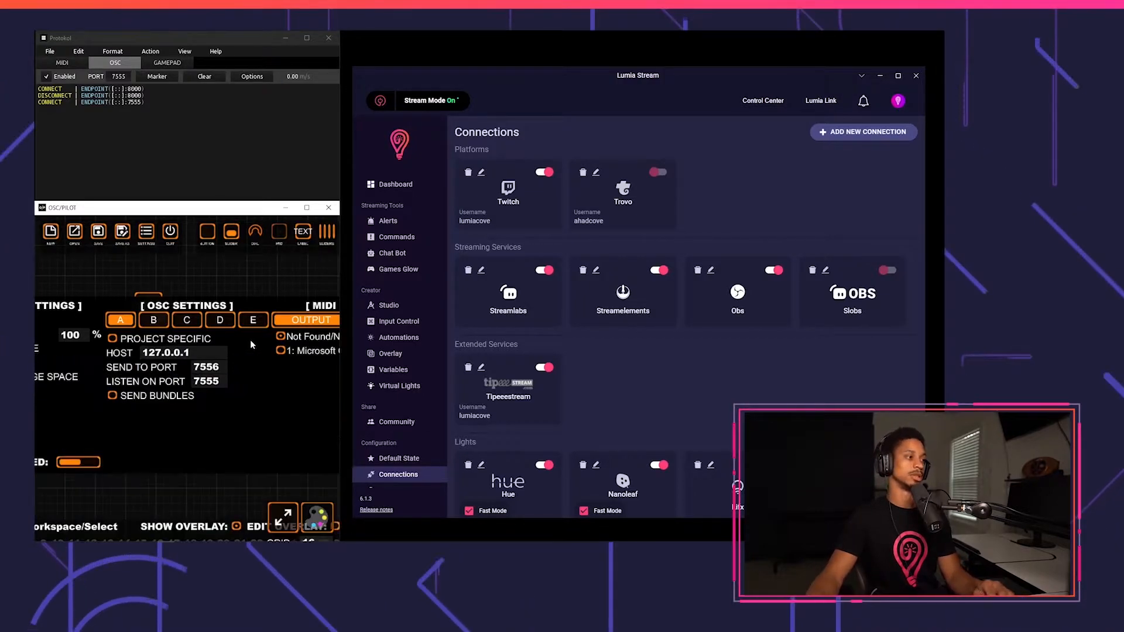
# Maximize the OSC/PILOT window and enlarge the lumia text widget into a wide box.
pyautogui.moveTo(303, 209); pyautogui.dragTo(307, 155)
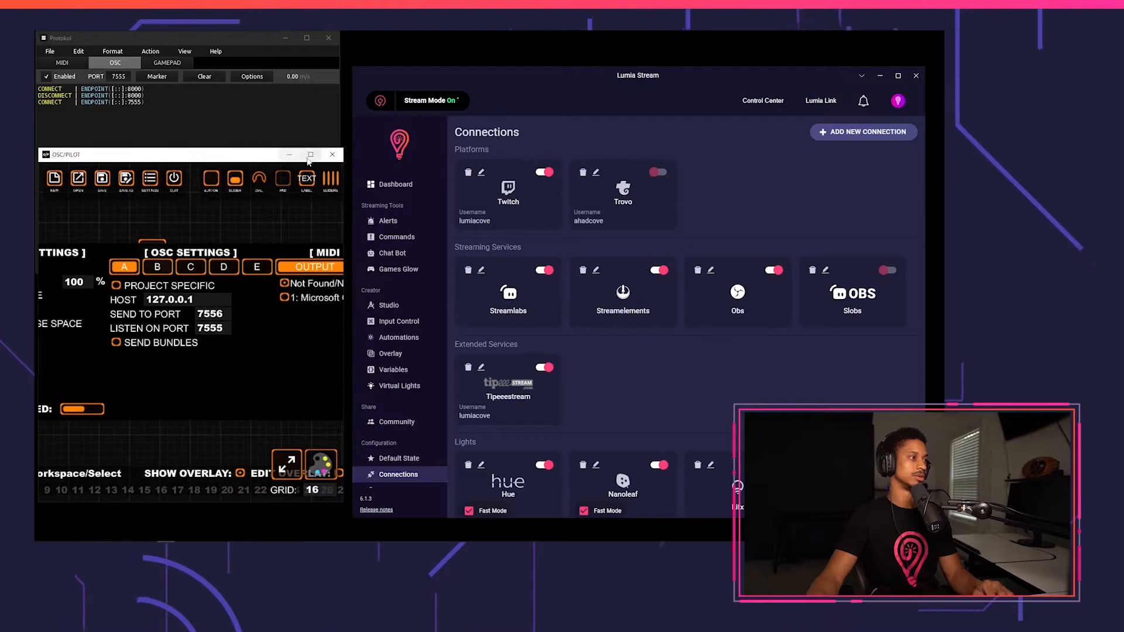
pyautogui.click(309, 155)
pyautogui.click(151, 248)
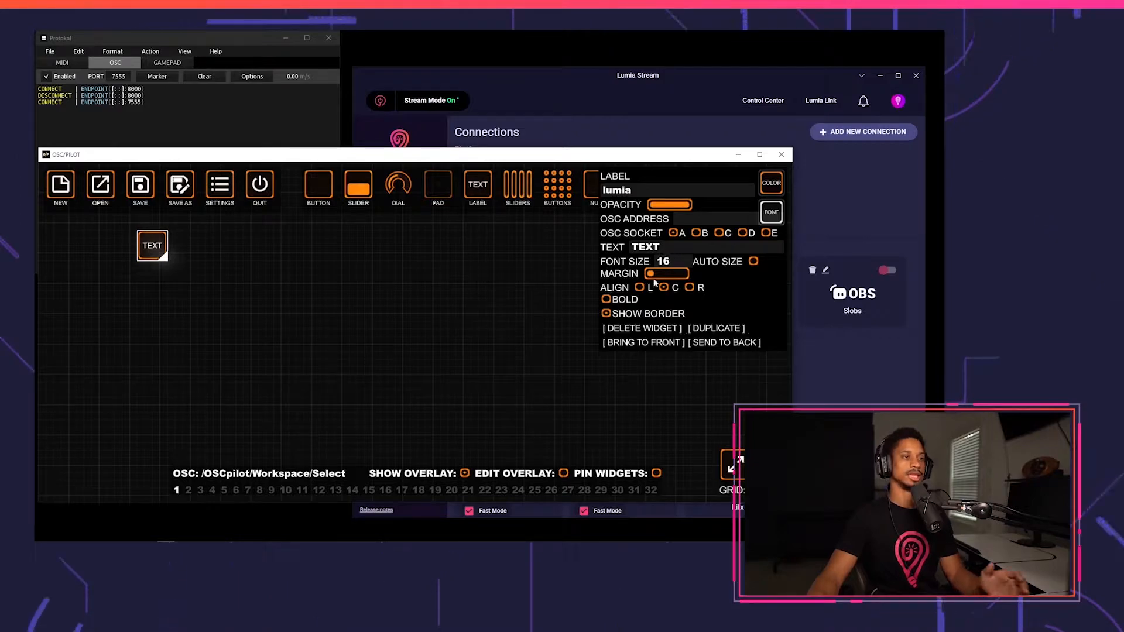
pyautogui.moveTo(163, 258); pyautogui.dragTo(317, 310)
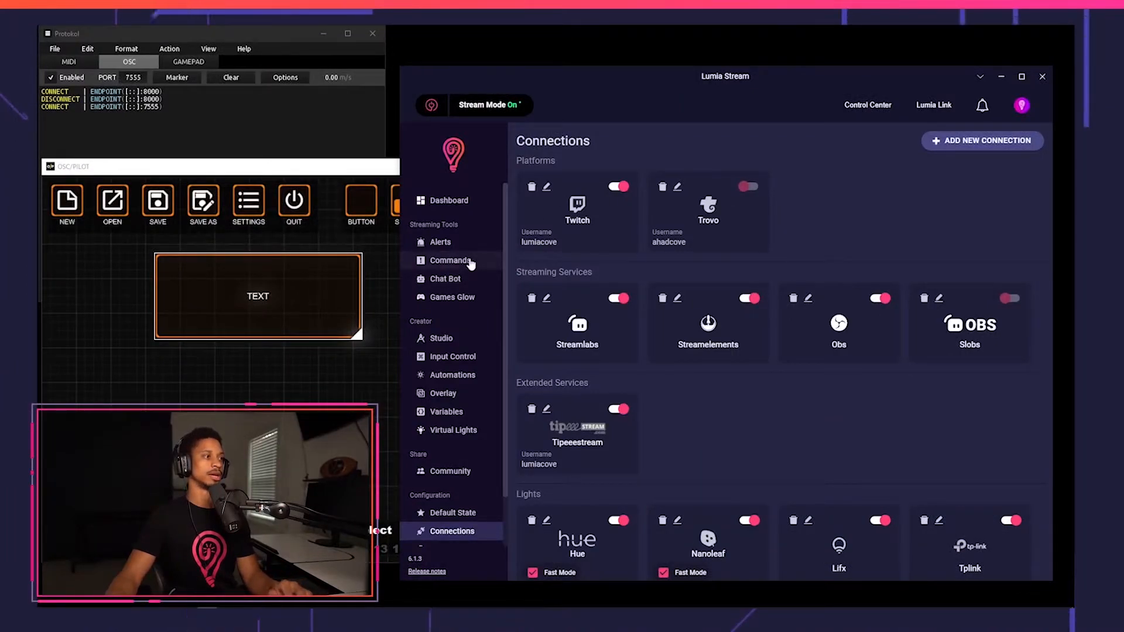
# Create a new chat command in Lumia Stream and open its OSC settings.
pyautogui.click(470, 262)
pyautogui.click(960, 179)
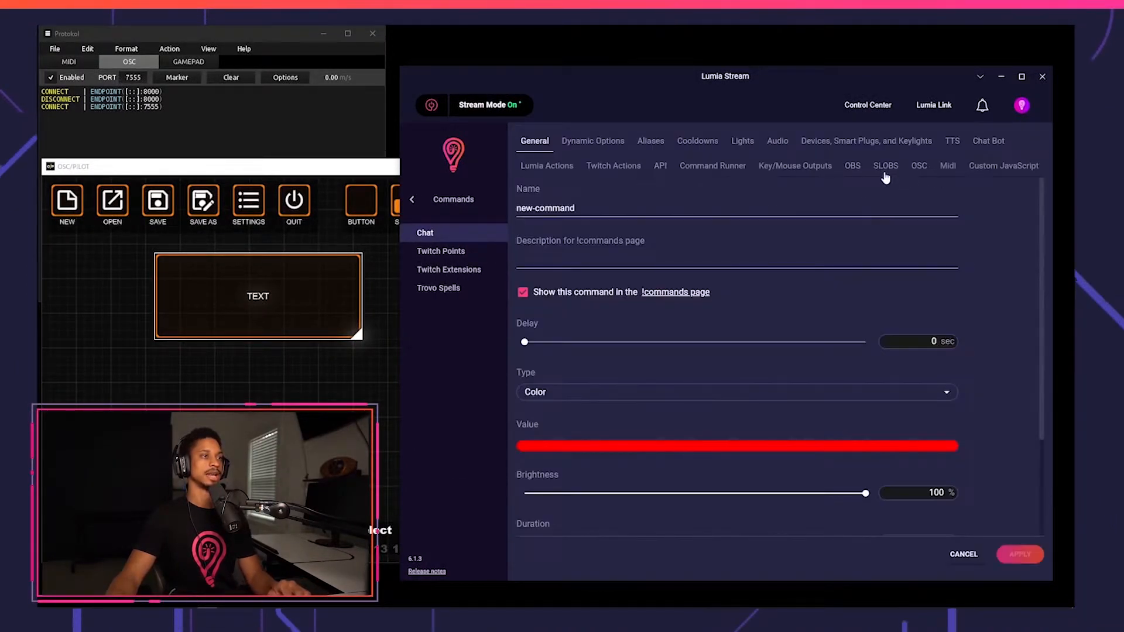
pyautogui.click(920, 169)
# Set the command's OSC device to 7555: Oscpilot and its send type to String.
pyautogui.click(585, 223)
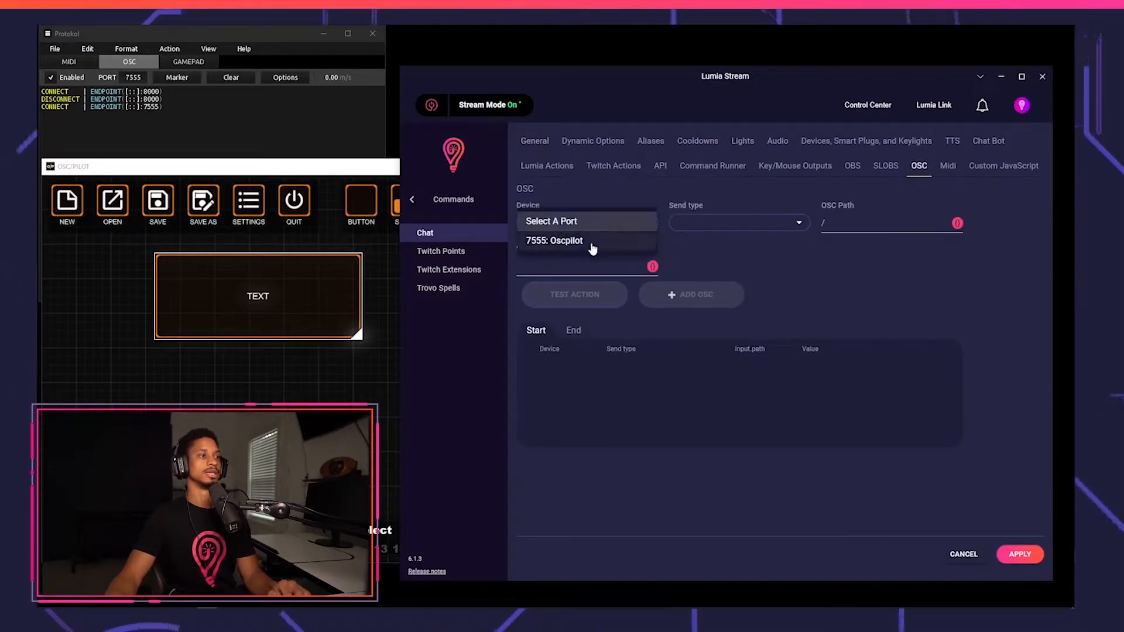
pyautogui.click(586, 241)
pyautogui.click(730, 229)
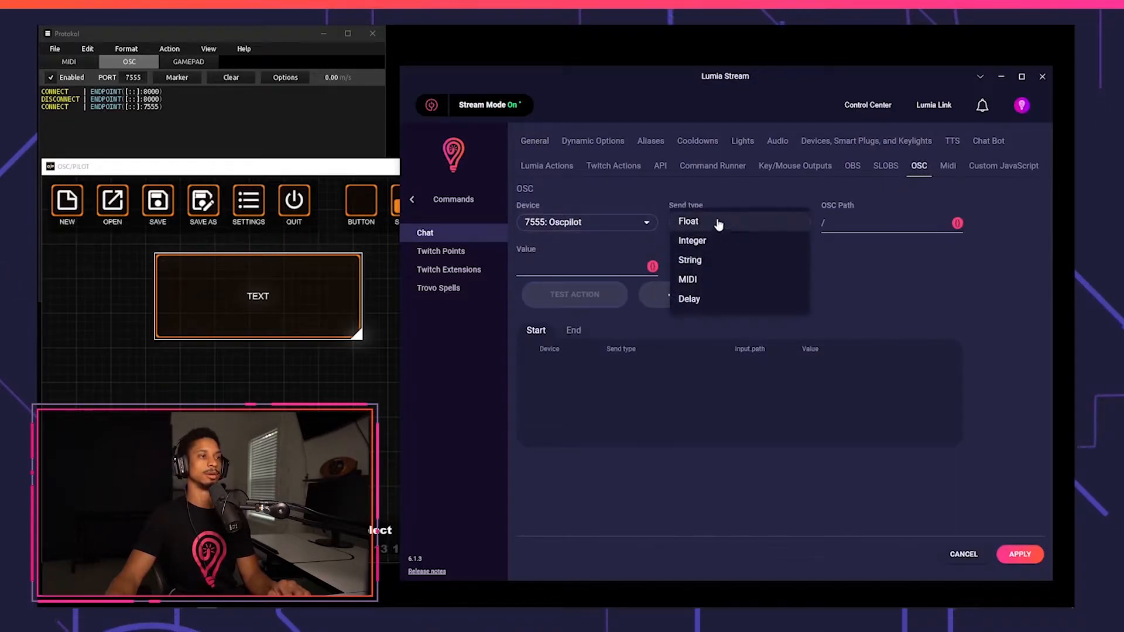
pyautogui.click(710, 259)
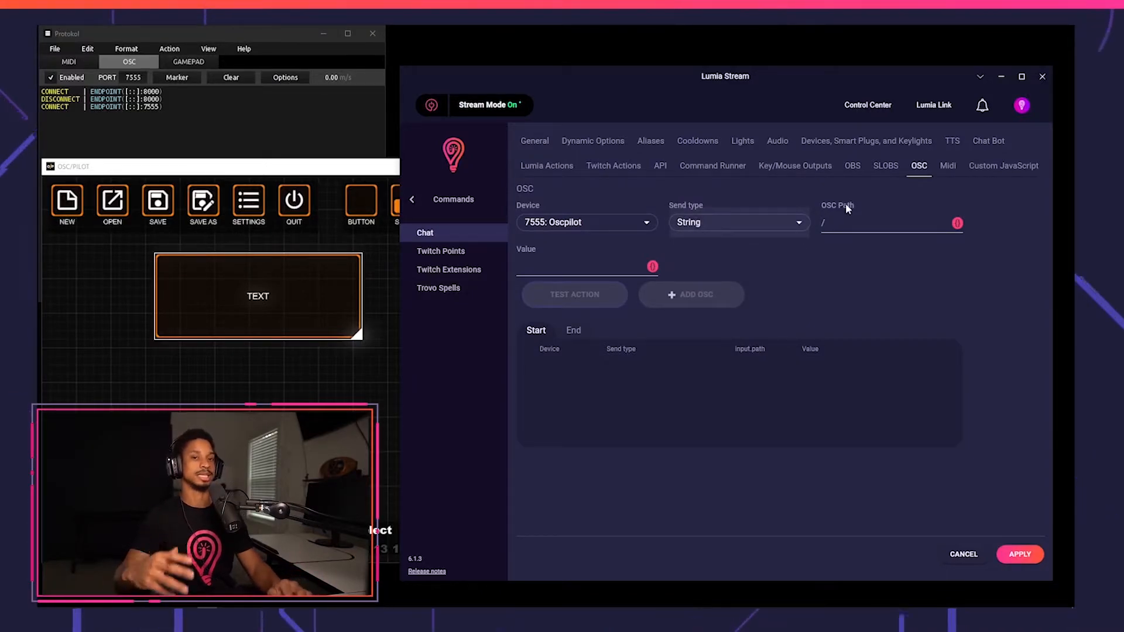
# Set the lumia label widget's OSC address to /lumia in OSC/PILOT.
pyautogui.click(860, 224)
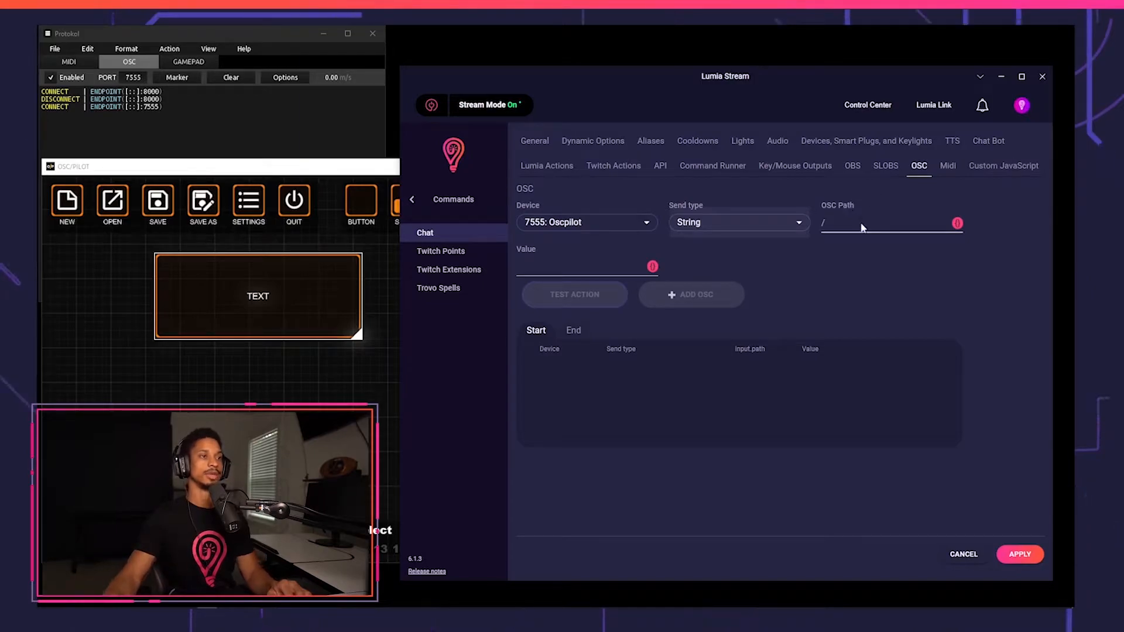
pyautogui.click(292, 317)
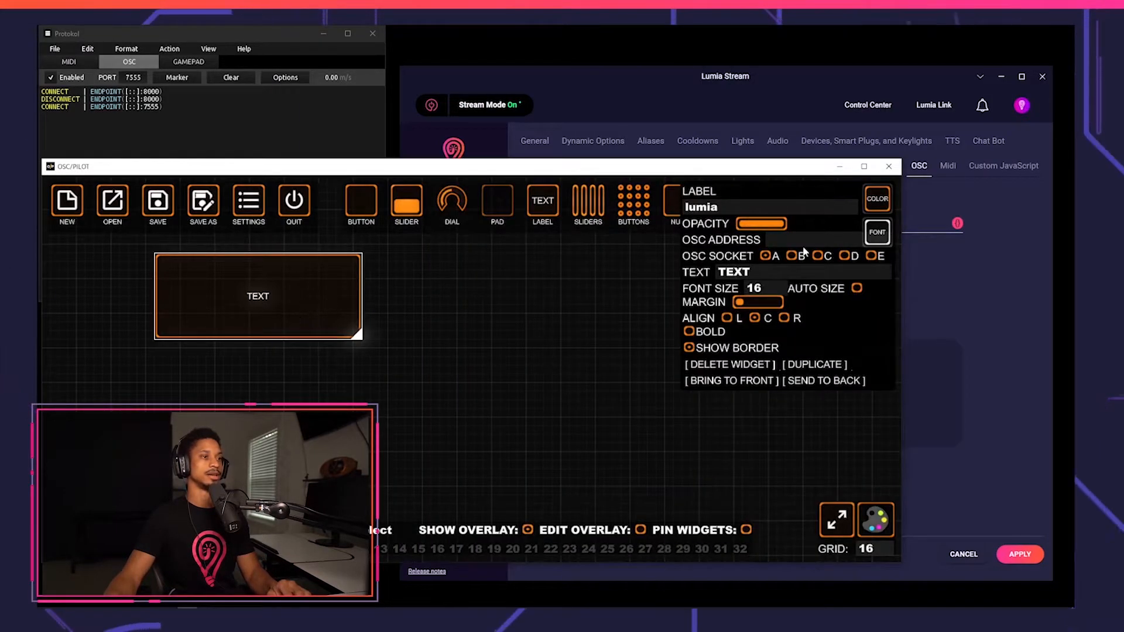
pyautogui.click(782, 239)
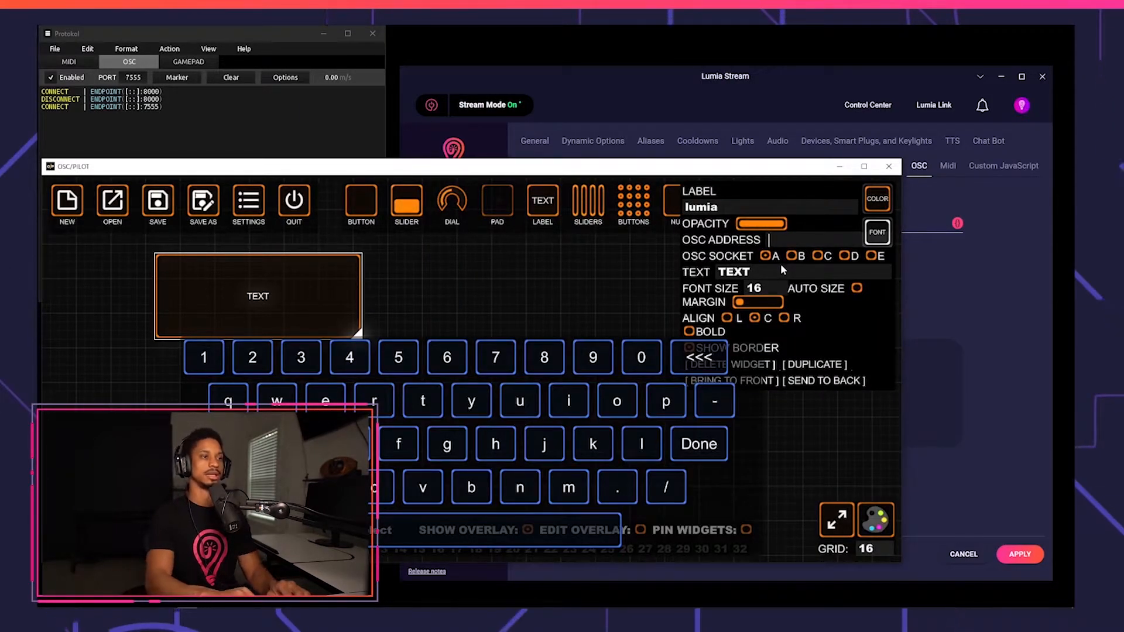
pyautogui.write('/lumia')
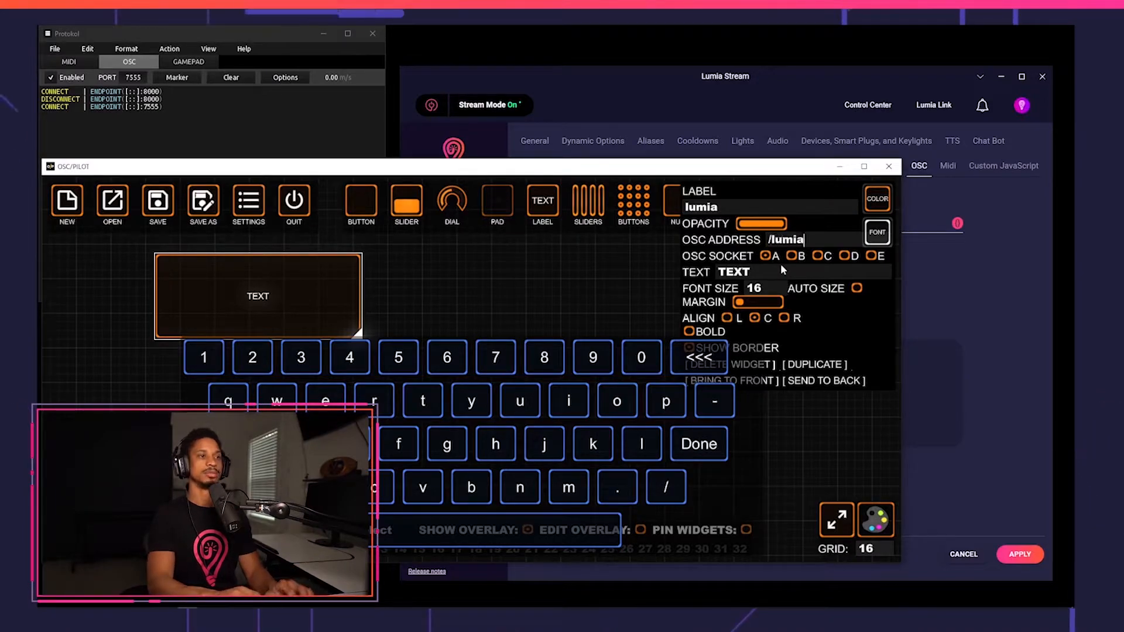
pyautogui.click(852, 440)
# Set the Lumia command's OSC path to /lumia.
pyautogui.click(925, 344)
pyautogui.click(883, 225)
pyautogui.write('/')
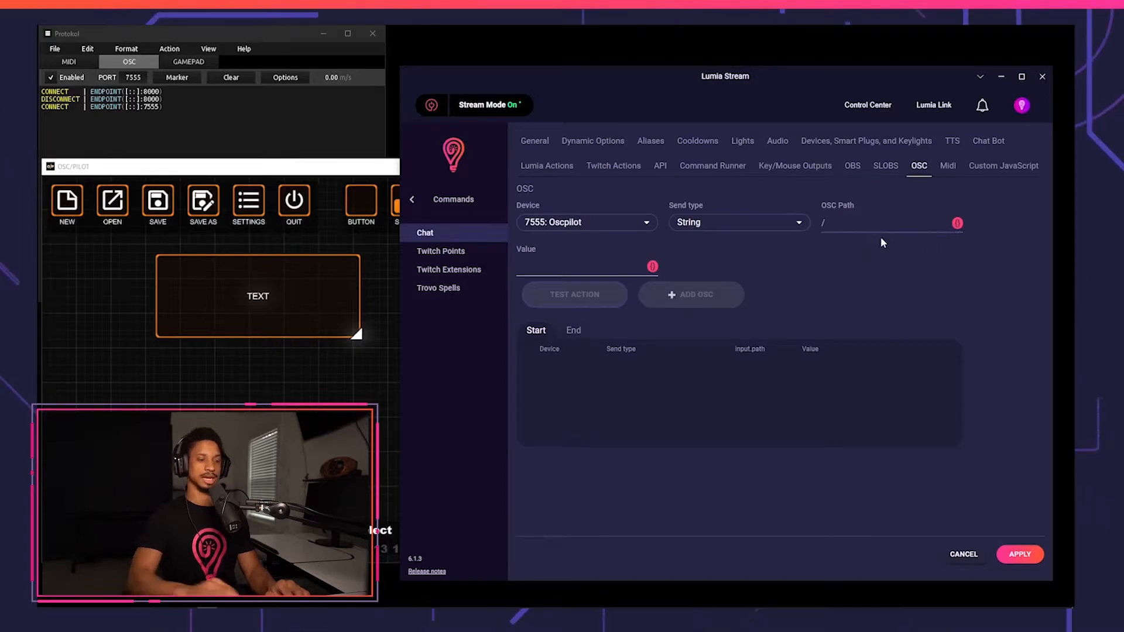
pyautogui.write('lumia')
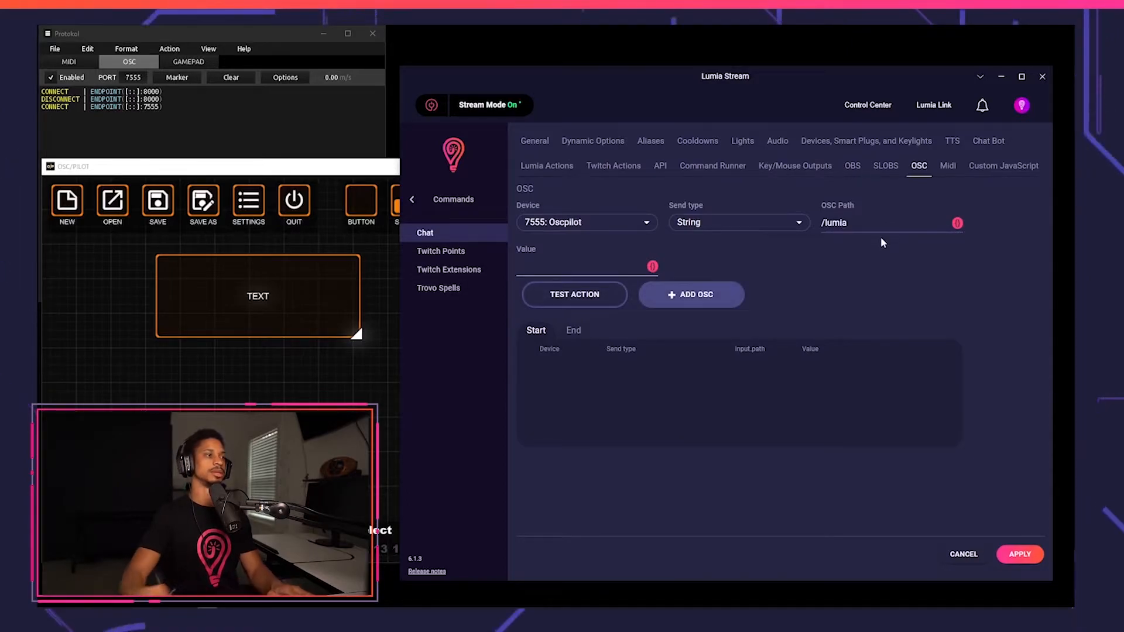
# Insert the {{message}} variable as the OSC value and add the OSC action to the command.
pyautogui.click(655, 269)
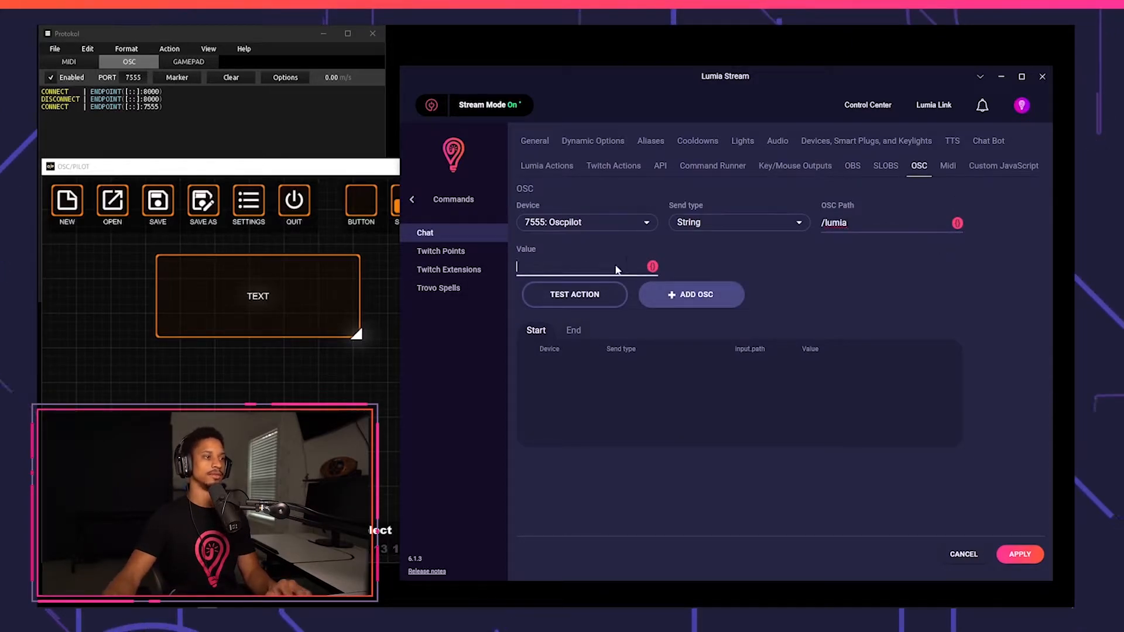
pyautogui.click(651, 267)
pyautogui.click(556, 433)
pyautogui.click(665, 234)
pyautogui.click(667, 298)
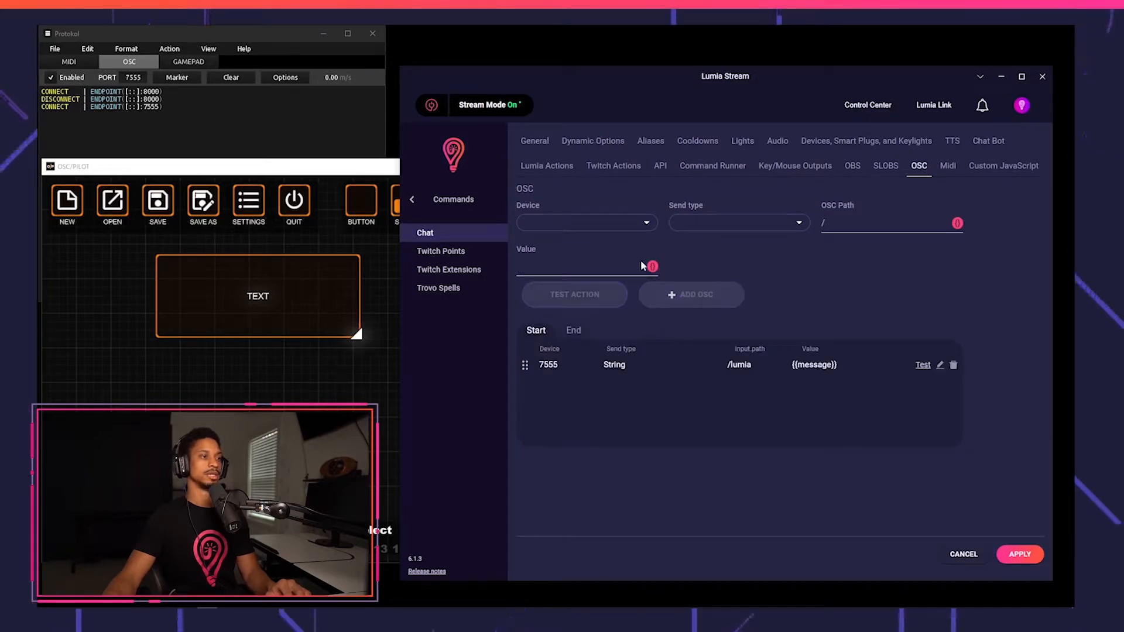
# Name the command osc and set its type to No Light Change.
pyautogui.click(540, 143)
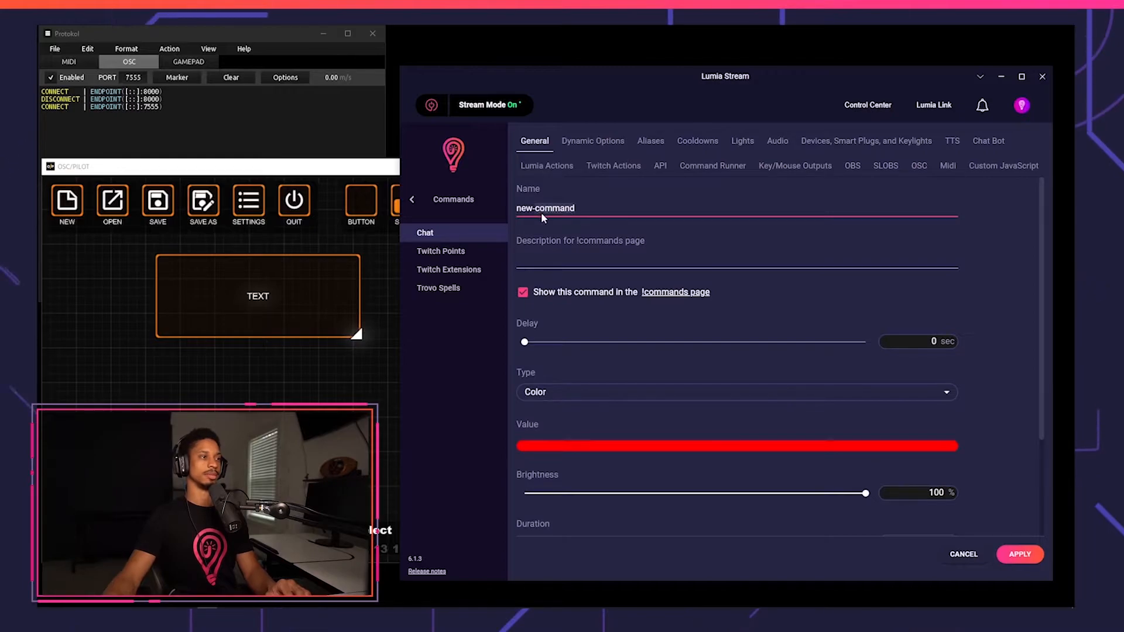
pyautogui.press('BackSpace')
pyautogui.press('BackSpace')
pyautogui.press('BackSpace')
pyautogui.press('BackSpace')
pyautogui.press('BackSpace')
pyautogui.press('BackSpace')
pyautogui.press('BackSpace')
pyautogui.write('os')
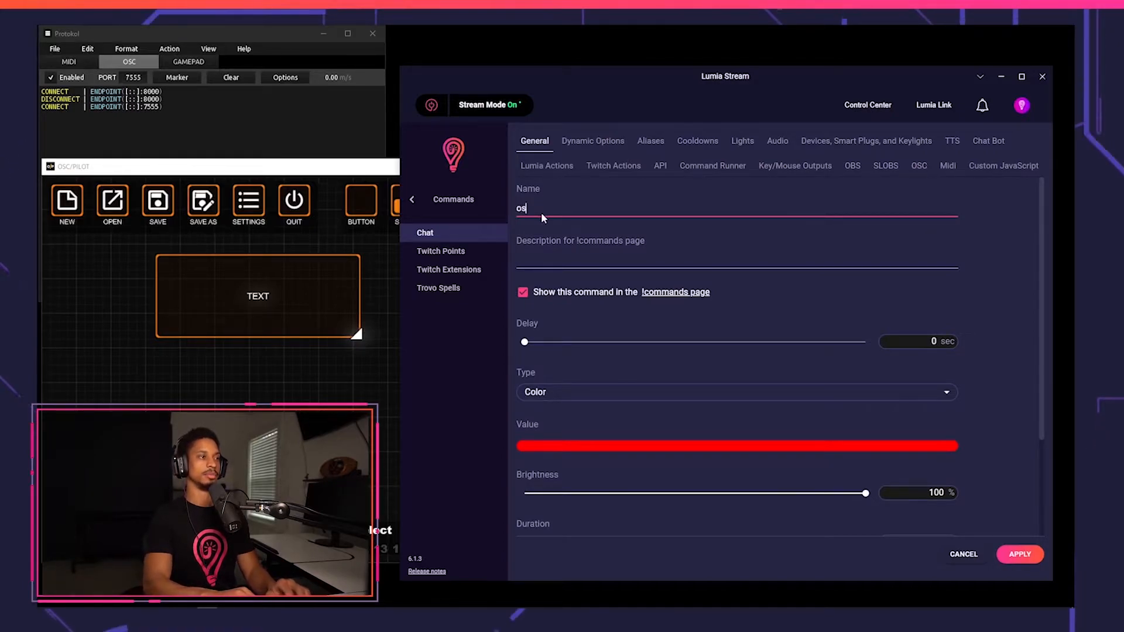
pyautogui.write('c')
pyautogui.click(597, 392)
pyautogui.click(591, 345)
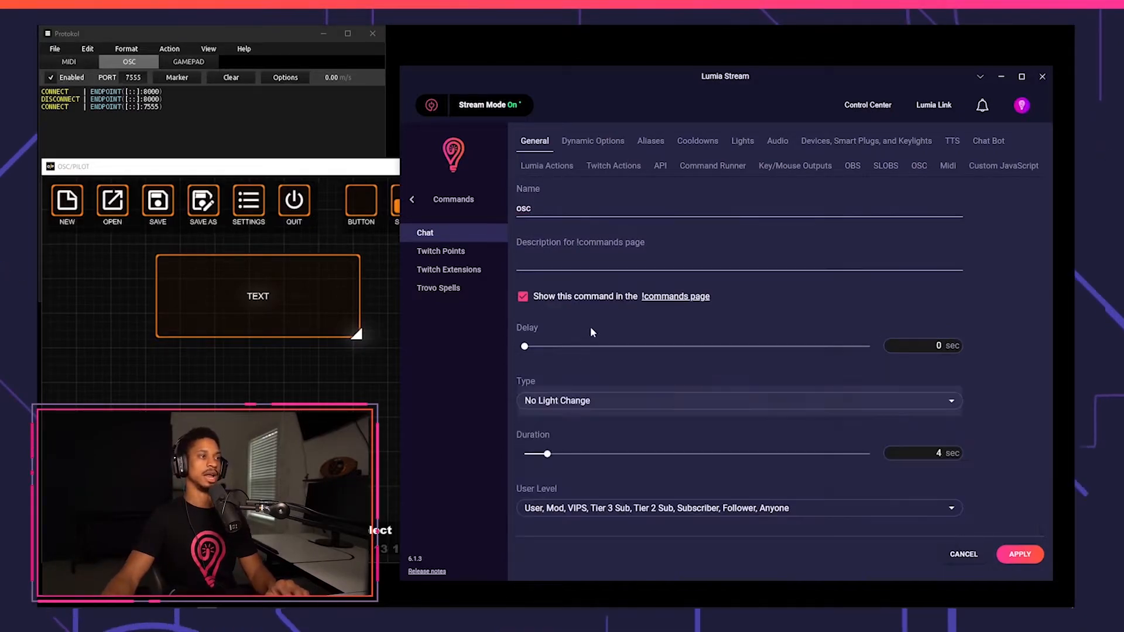
# Disable the command's chat bot message and apply the command.
pyautogui.click(593, 143)
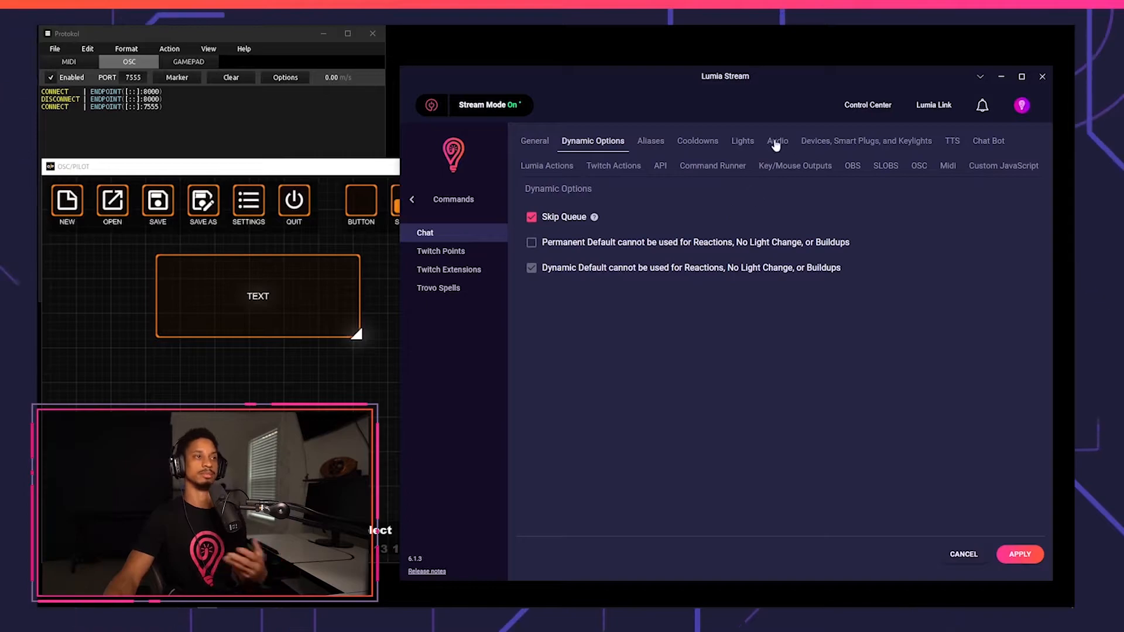
pyautogui.click(988, 143)
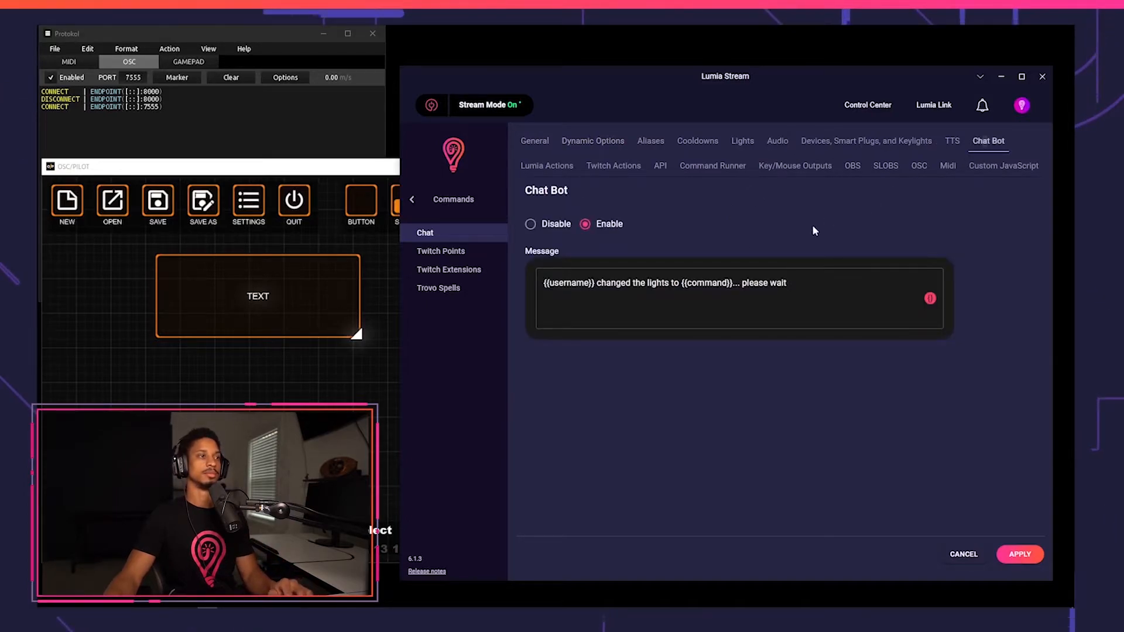
pyautogui.click(544, 223)
pyautogui.click(1020, 554)
# Switch to the Twitch chat and send the message !osc hey there.
pyautogui.hotkey('alt', 'Tab')
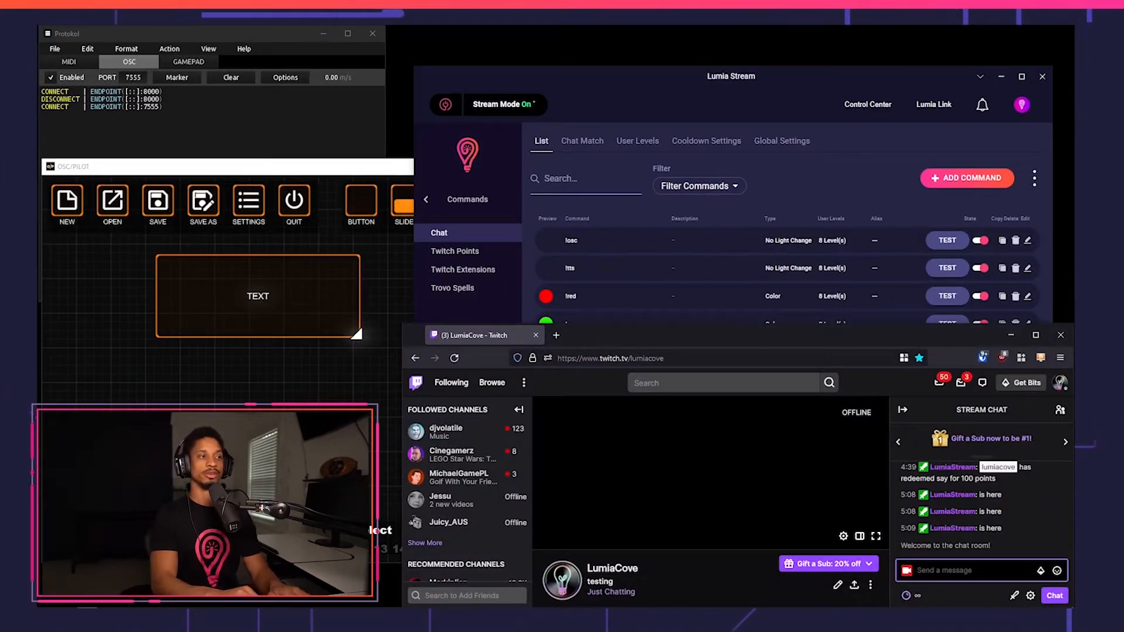
pyautogui.write('!osc')
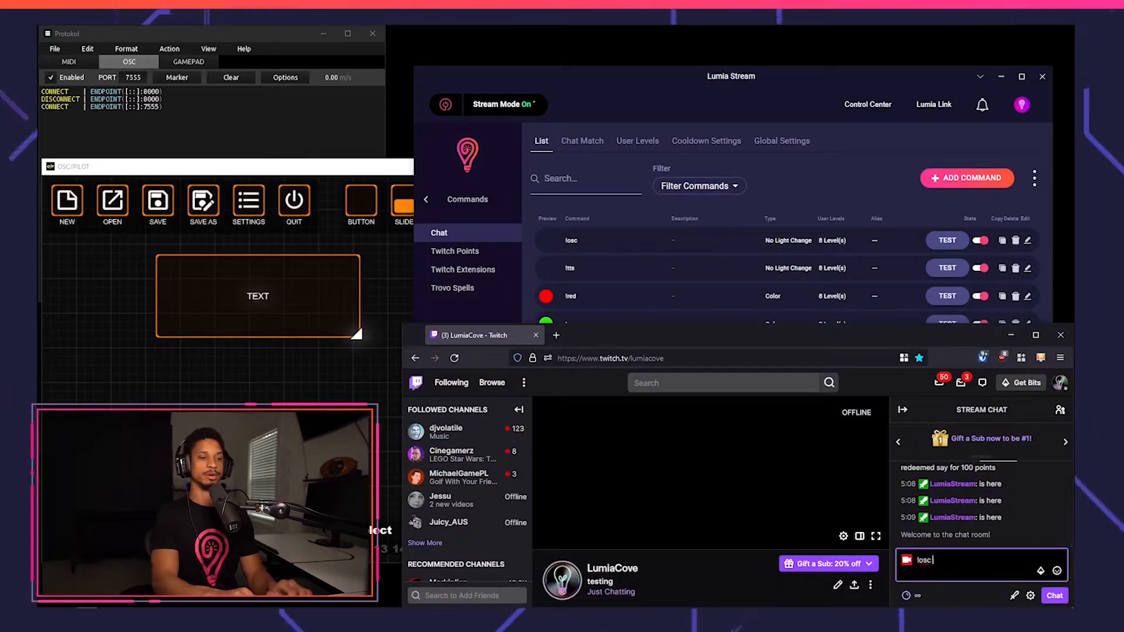
pyautogui.write(' hey there')
pyautogui.press('Return')
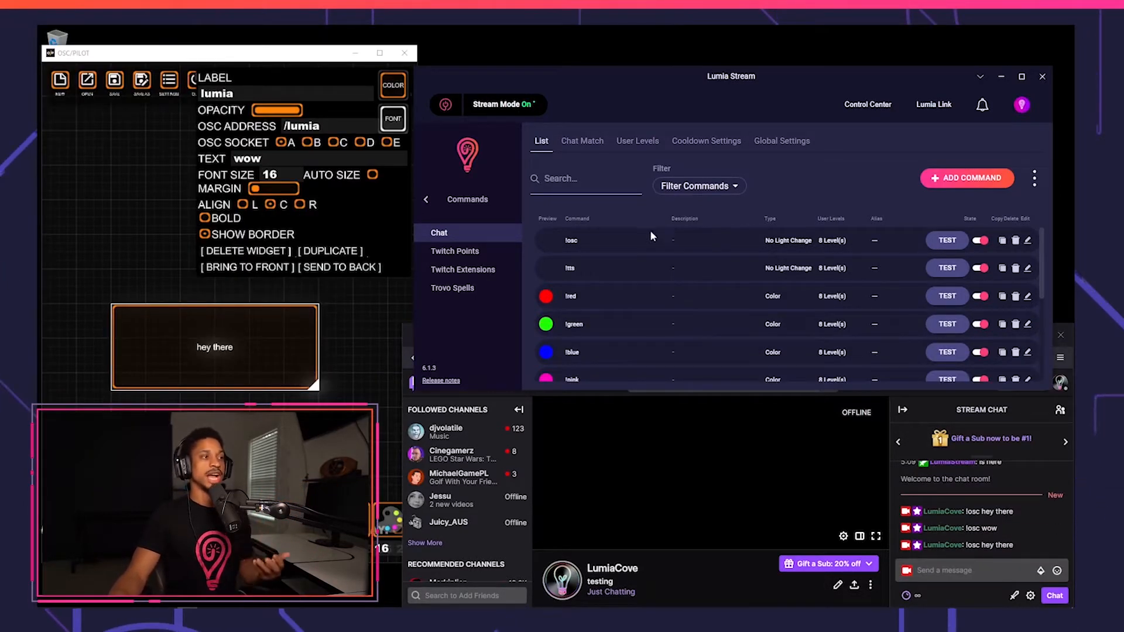
# Open Manage OSC for the Twitch follower alert and choose device 7555: Oscpilot with send type String.
pyautogui.click(495, 254)
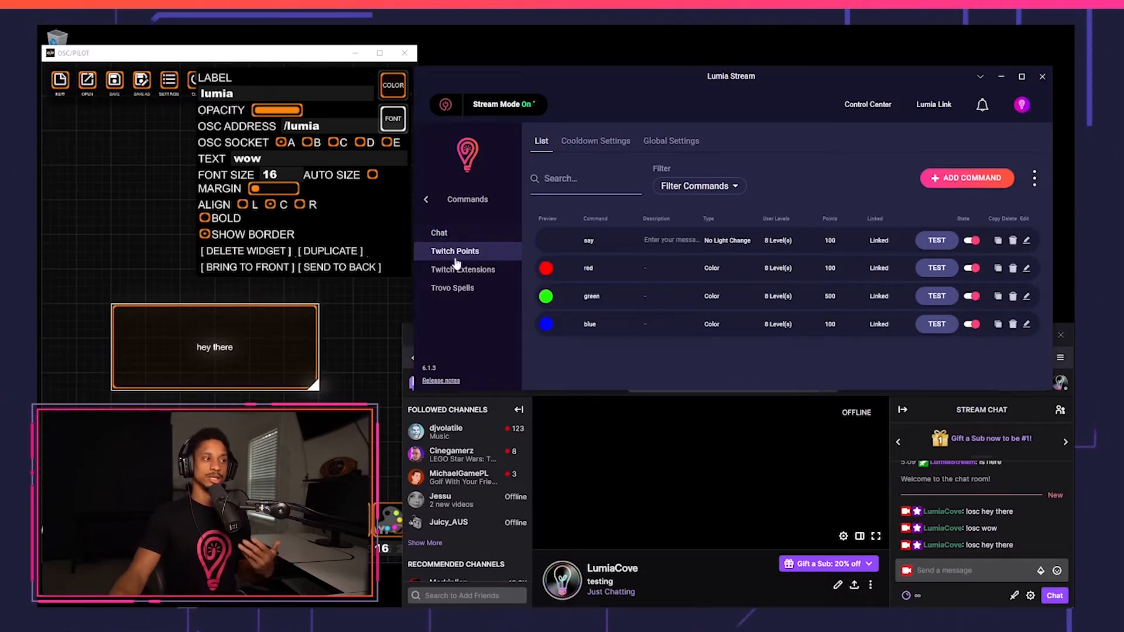
pyautogui.click(426, 199)
pyautogui.click(673, 144)
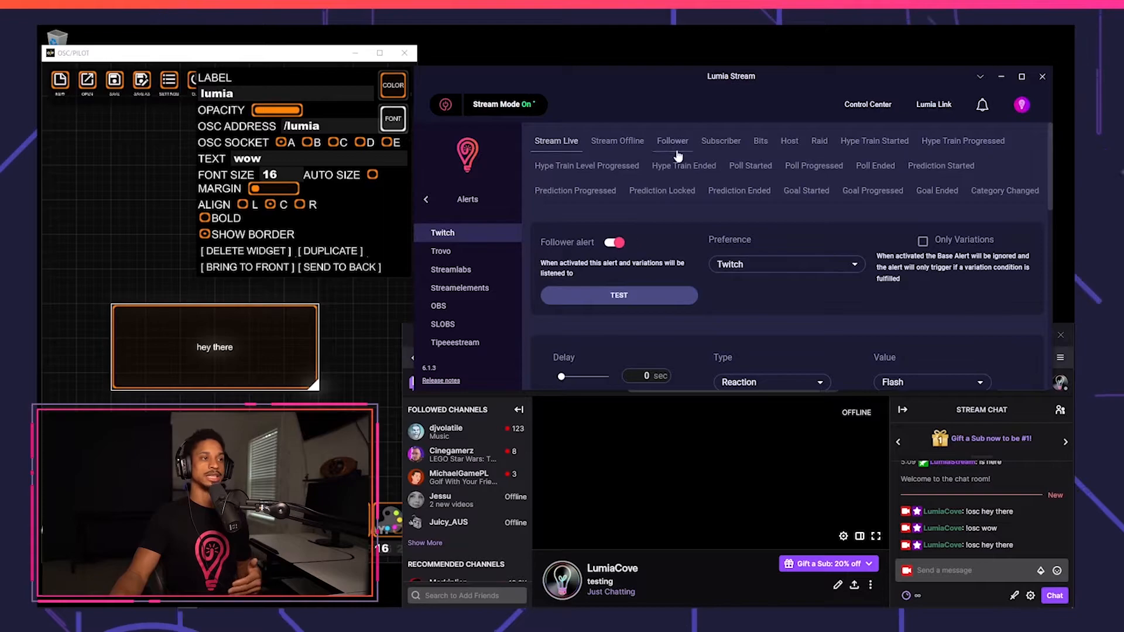
pyautogui.scroll(-10, 750, 290)
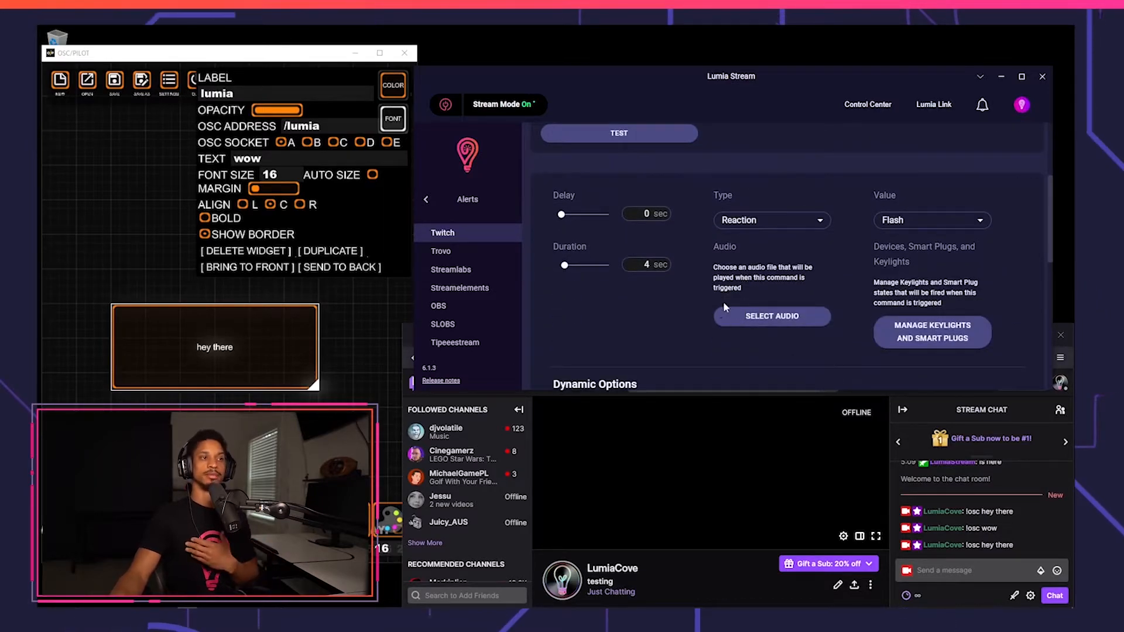
pyautogui.click(696, 311)
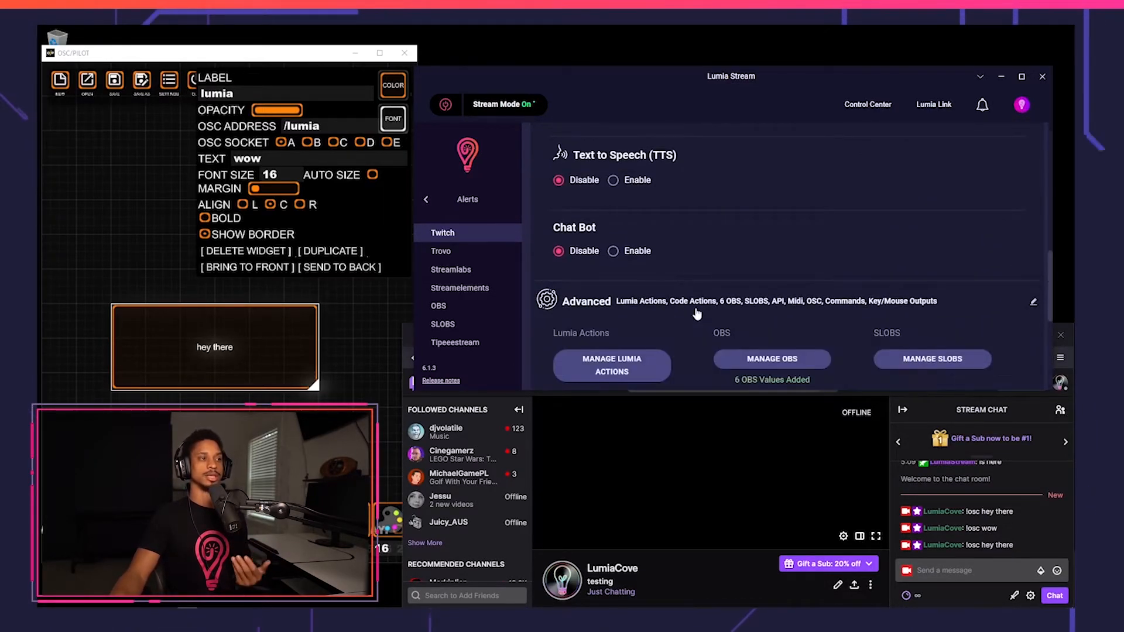
pyautogui.scroll(-4, 648, 275)
pyautogui.click(647, 273)
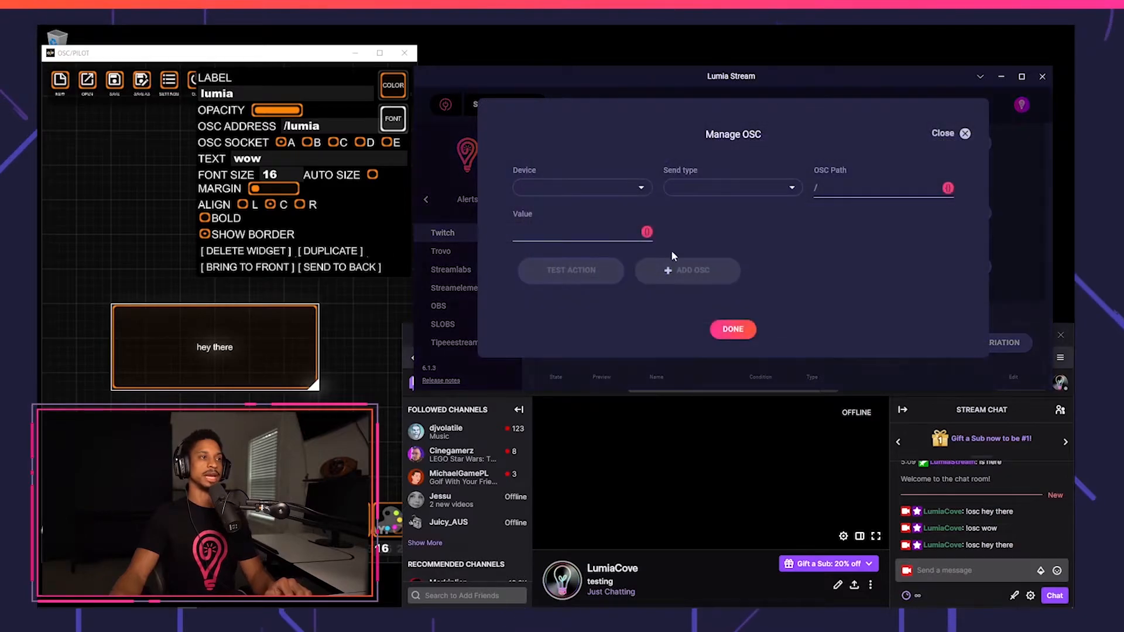
pyautogui.click(610, 200)
pyautogui.click(585, 203)
pyautogui.click(726, 193)
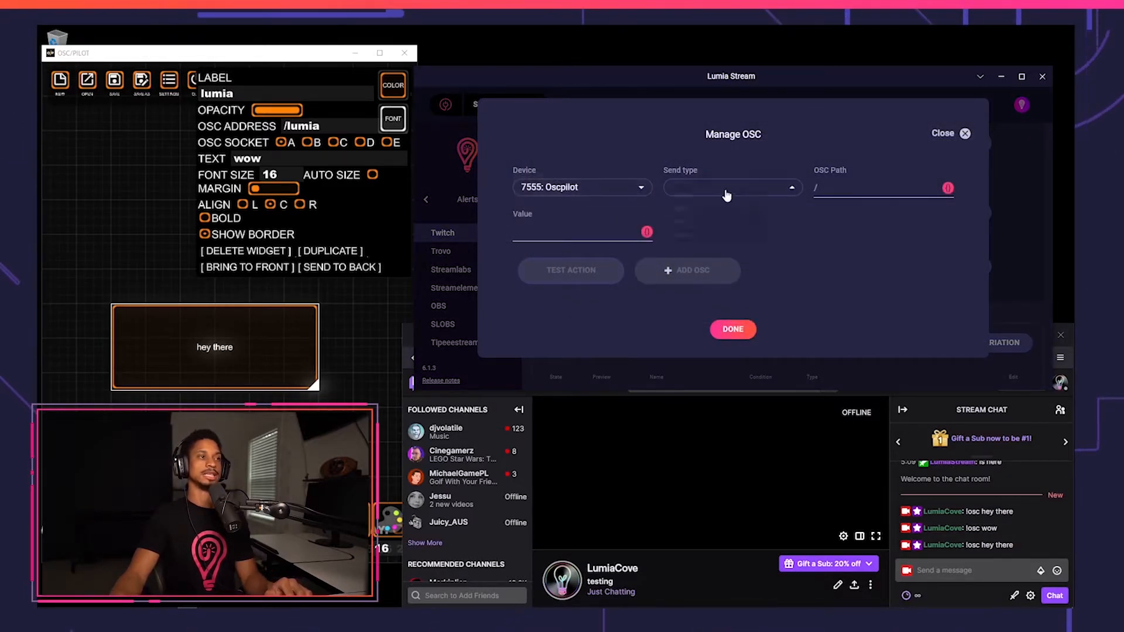
pyautogui.click(703, 220)
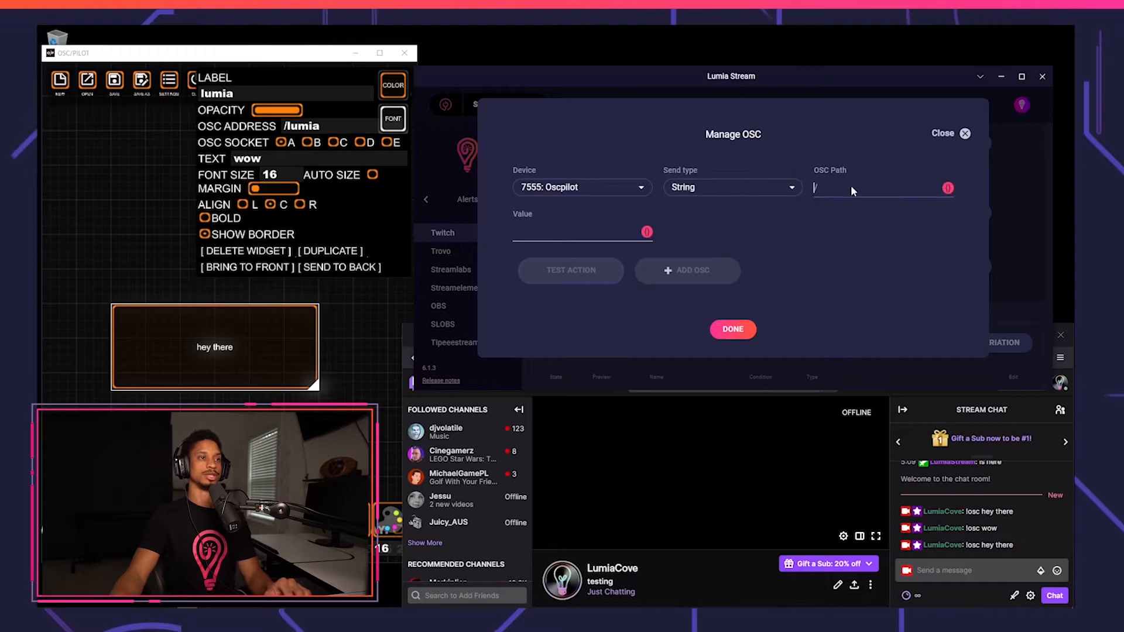
# Set the alert's OSC path to /lumia and insert the {{username}} variable as the value.
pyautogui.write('/lumia')
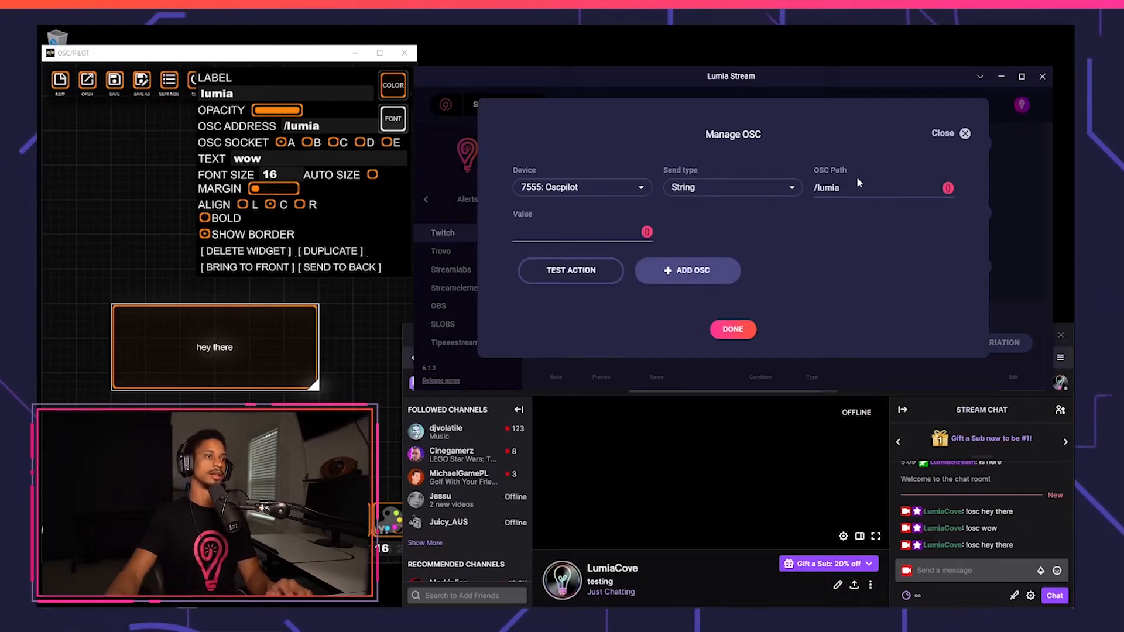
pyautogui.click(646, 233)
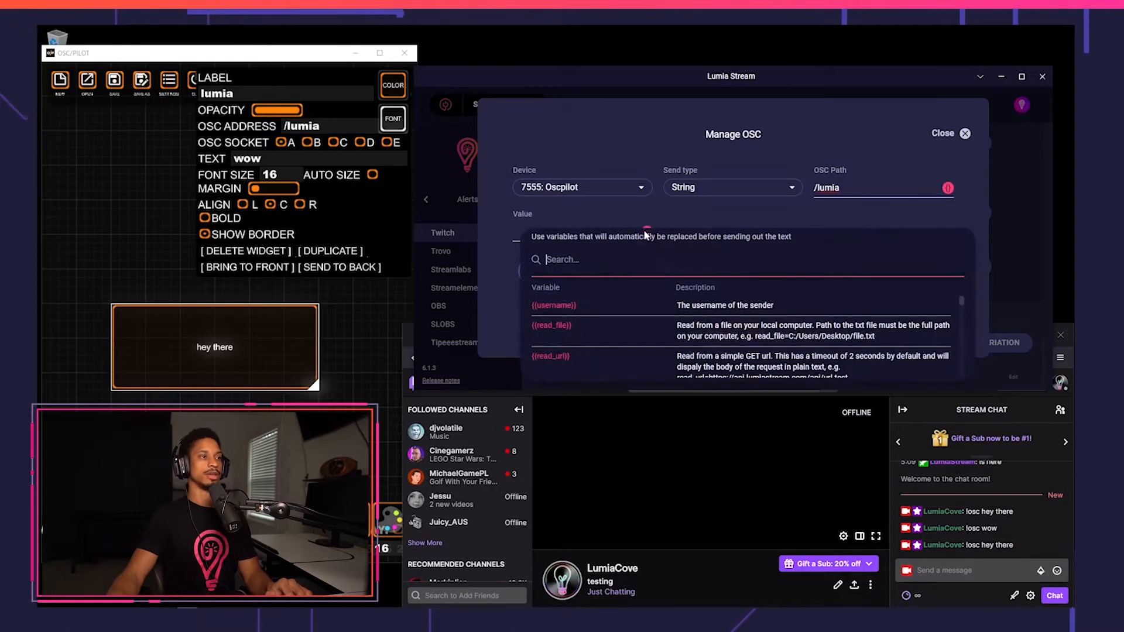
pyautogui.click(567, 306)
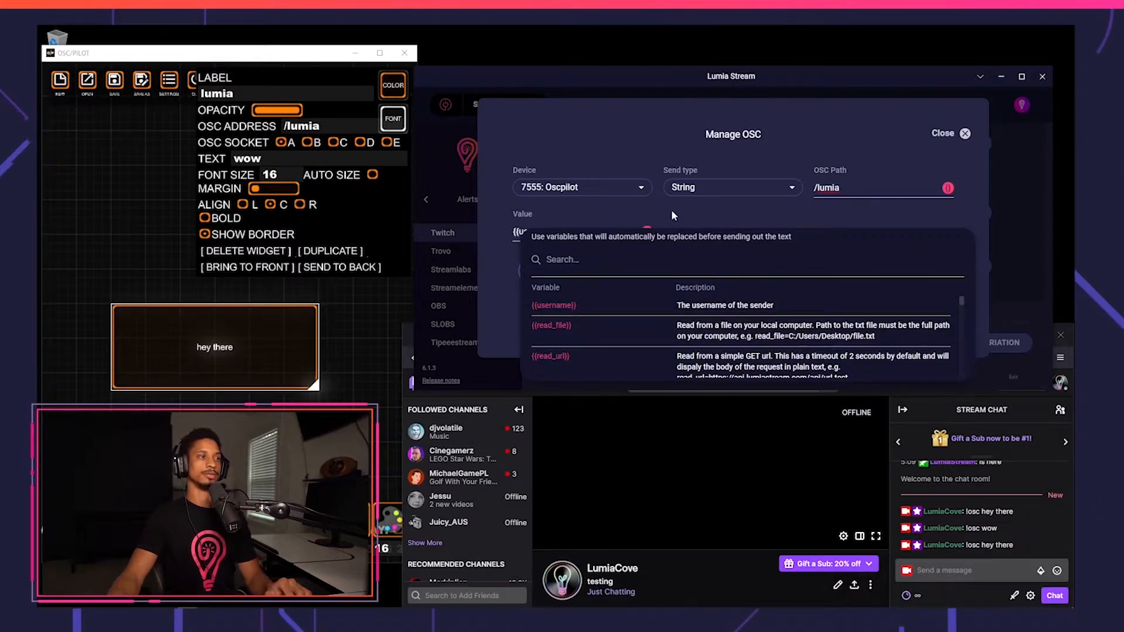
pyautogui.click(670, 209)
pyautogui.click(562, 273)
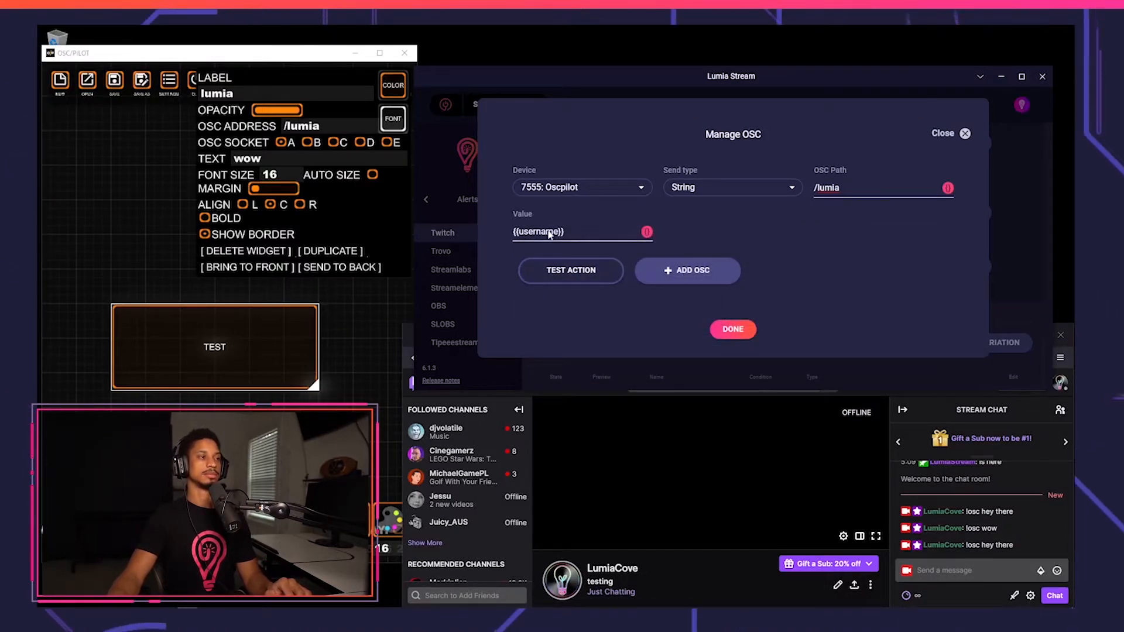
# Set the value to {{username=twitch}} just followed, testing the action on the label widget.
pyautogui.write('=twitch')
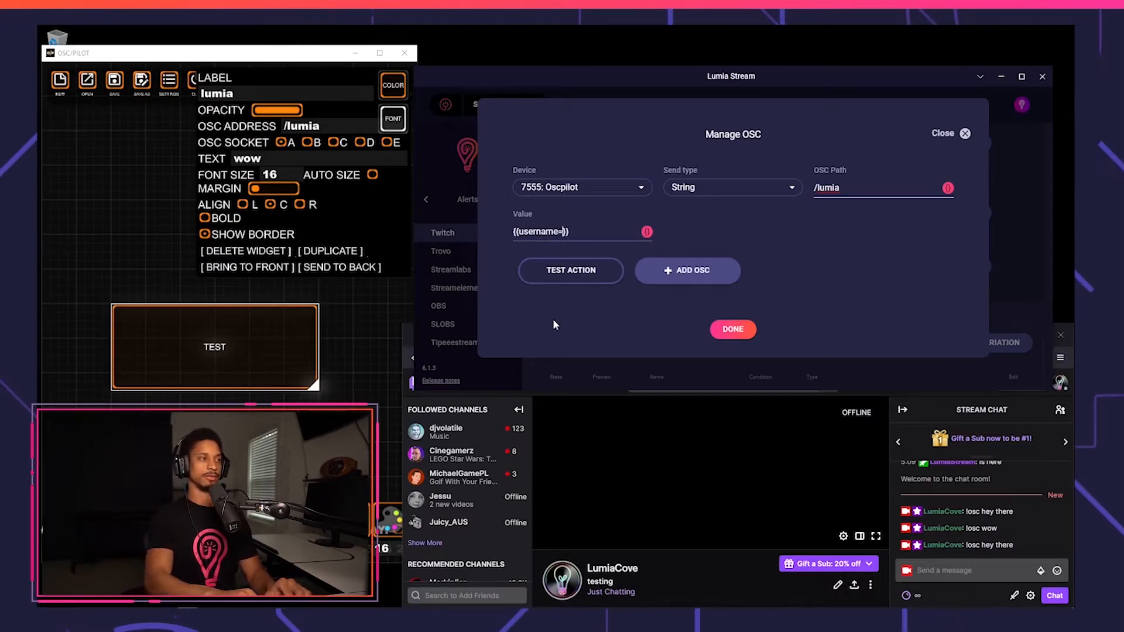
pyautogui.click(563, 270)
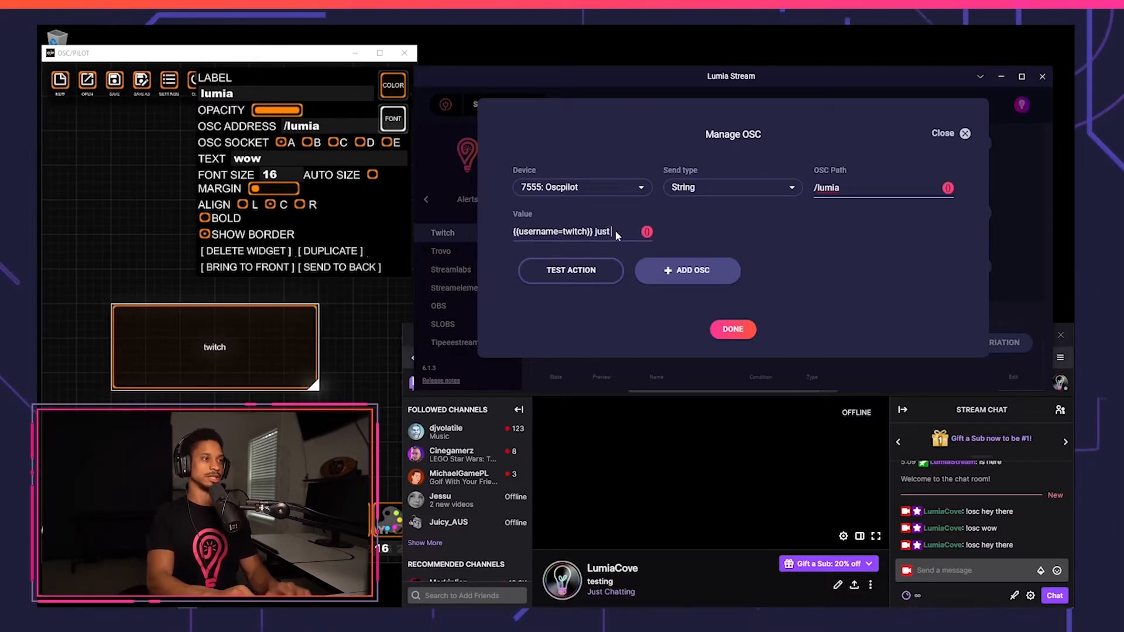
pyautogui.write('t followed')
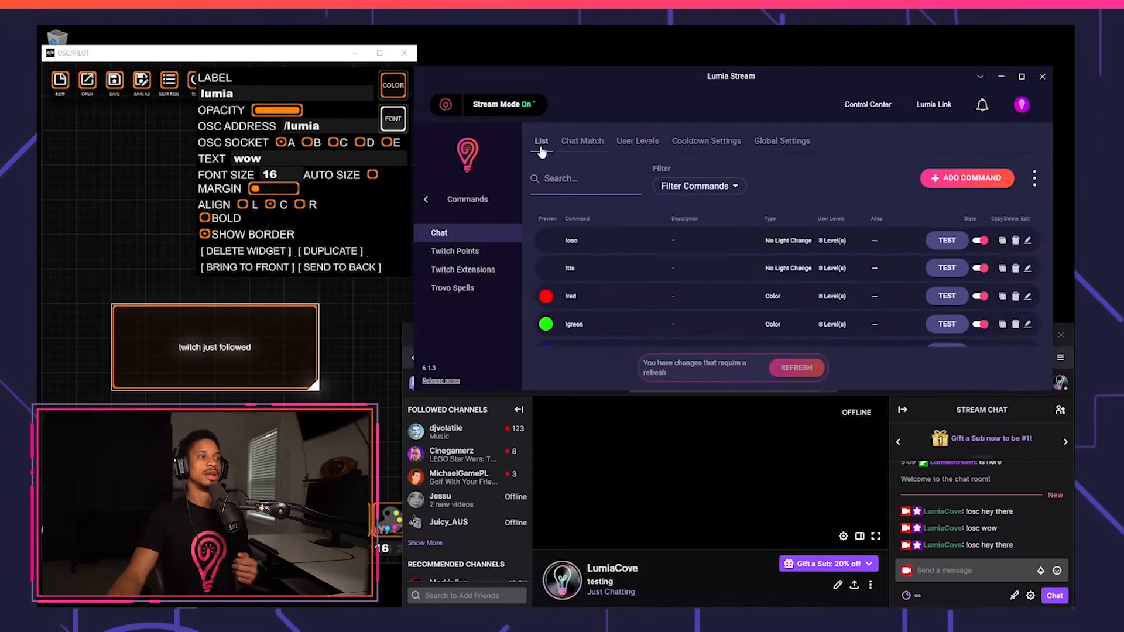
# Add a Chat Match wildcard set to always run, with hey as its match text.
pyautogui.click(571, 143)
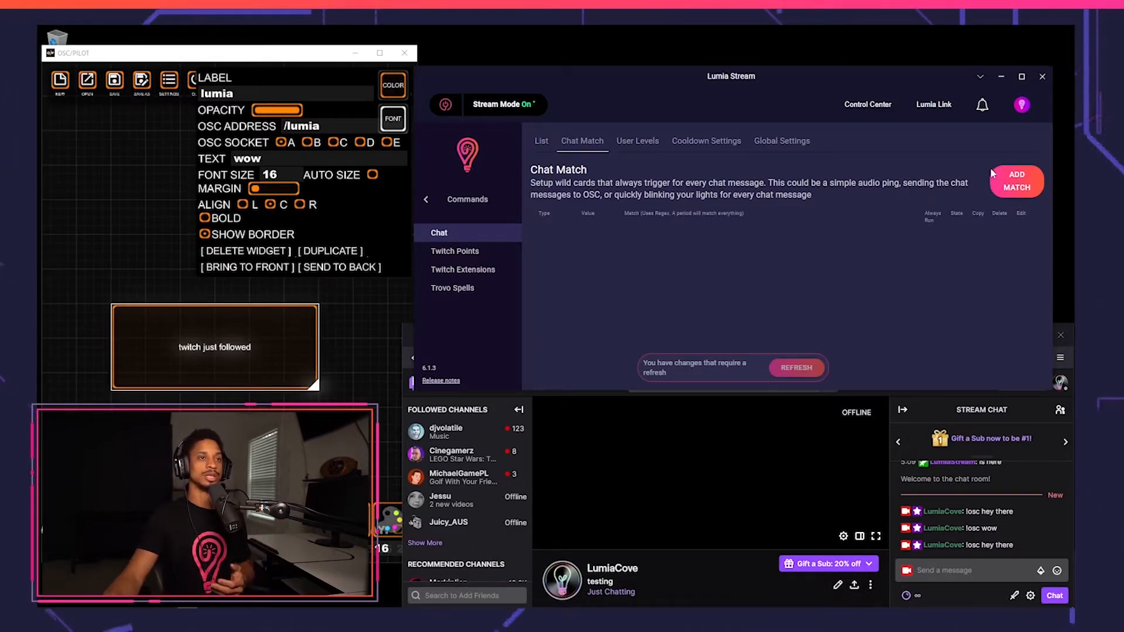
pyautogui.click(1017, 181)
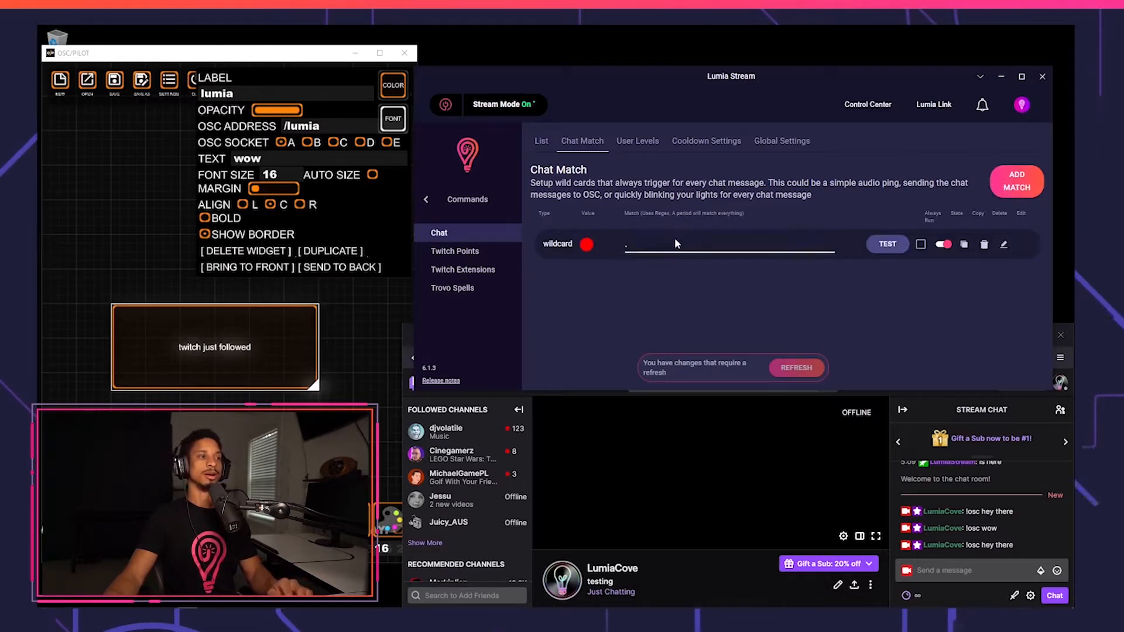
pyautogui.click(620, 249)
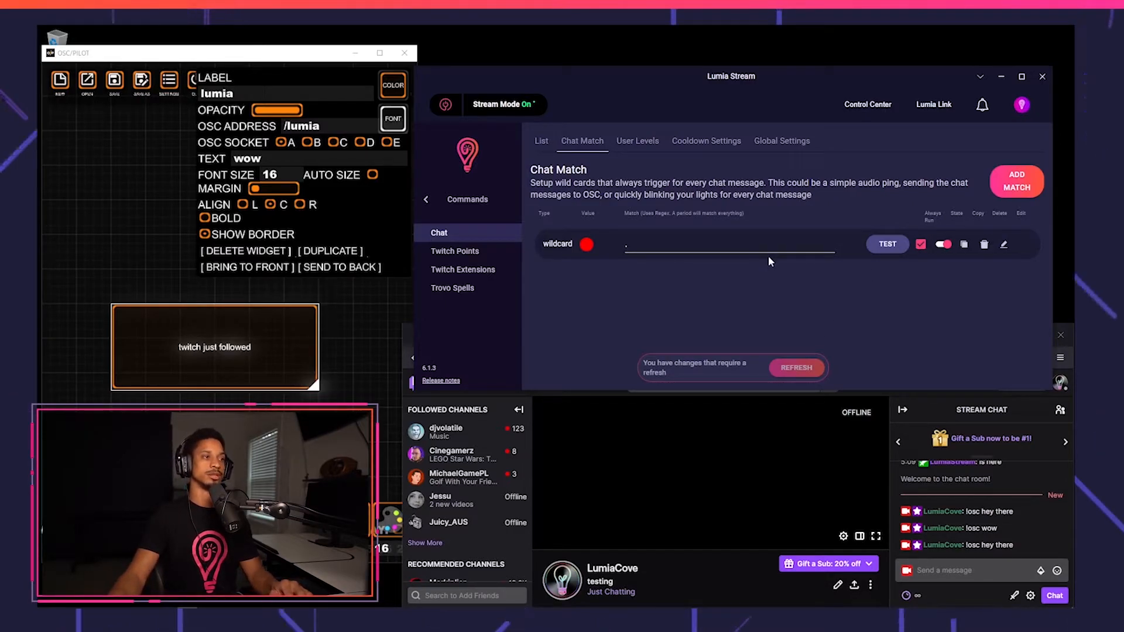
pyautogui.click(633, 234)
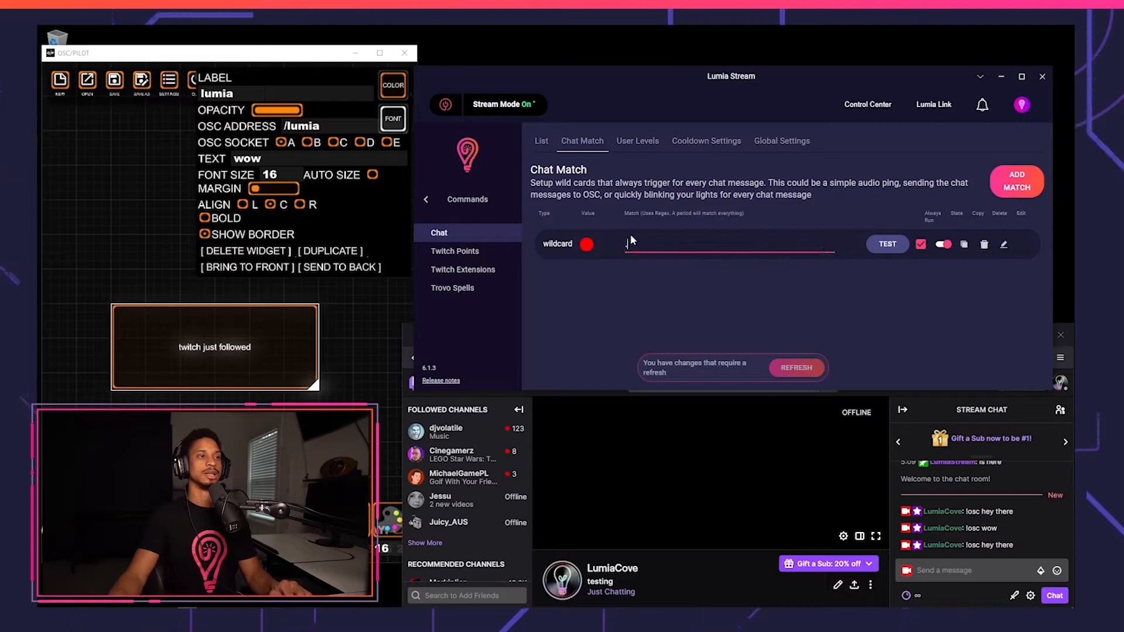
pyautogui.write('hey')
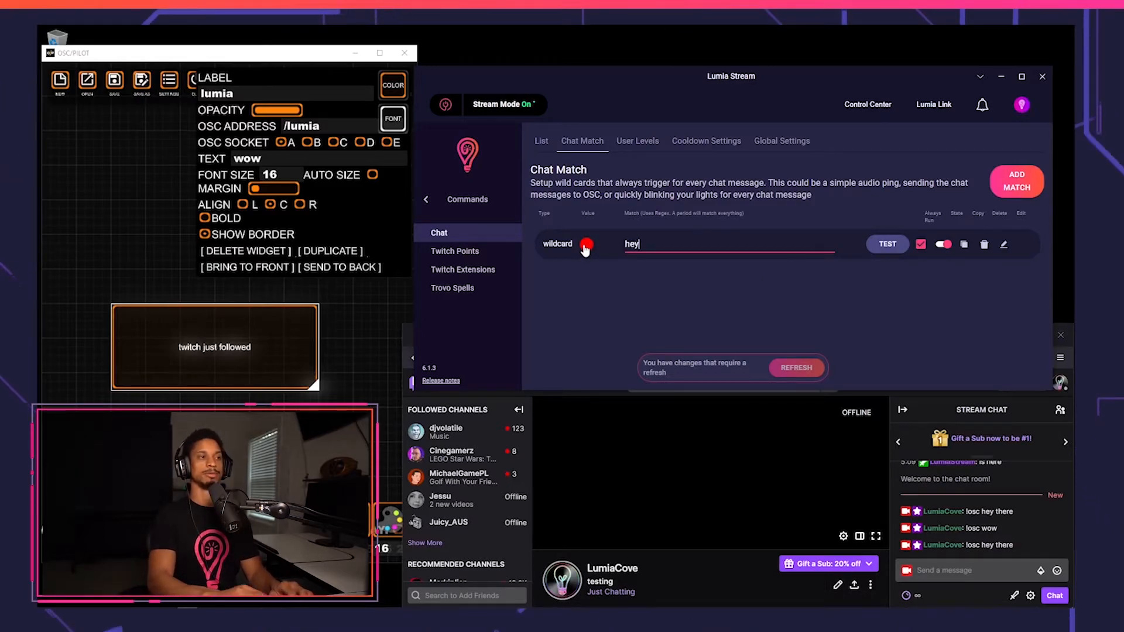
# Replace the wildcard's match text with a period and open the wildcard's edit settings.
pyautogui.press('BackSpace')
pyautogui.press('BackSpace')
pyautogui.press('BackSpace')
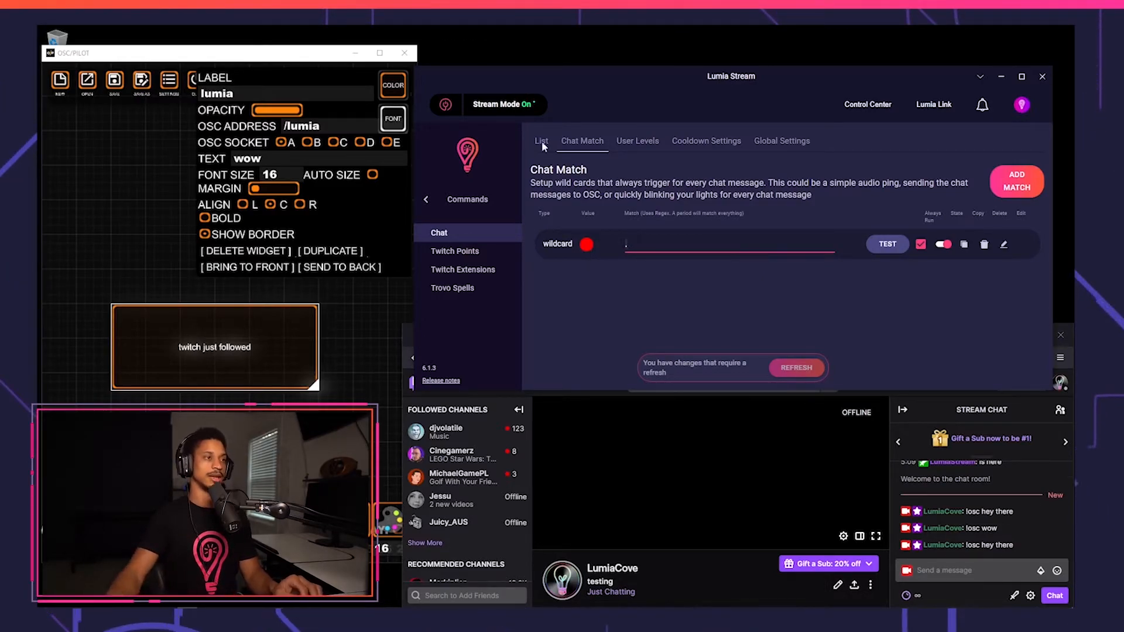
pyautogui.click(1003, 244)
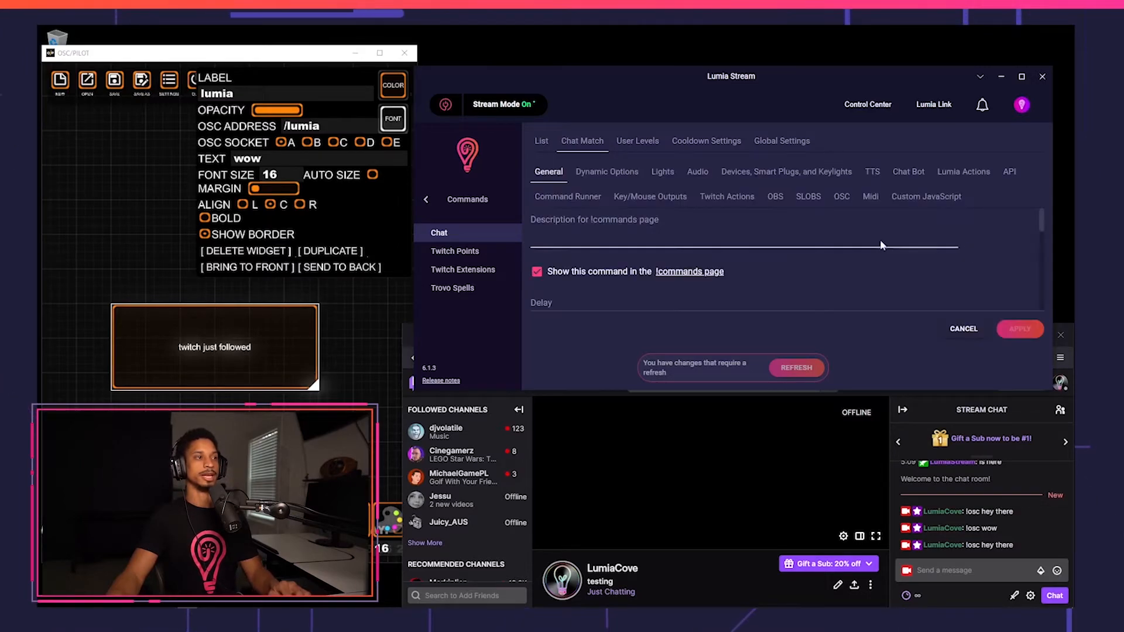
# Review the wildcard's general and dynamic options and set its Chat Bot option to Disable.
pyautogui.scroll(-5, 616, 235)
pyautogui.scroll(3, 616, 241)
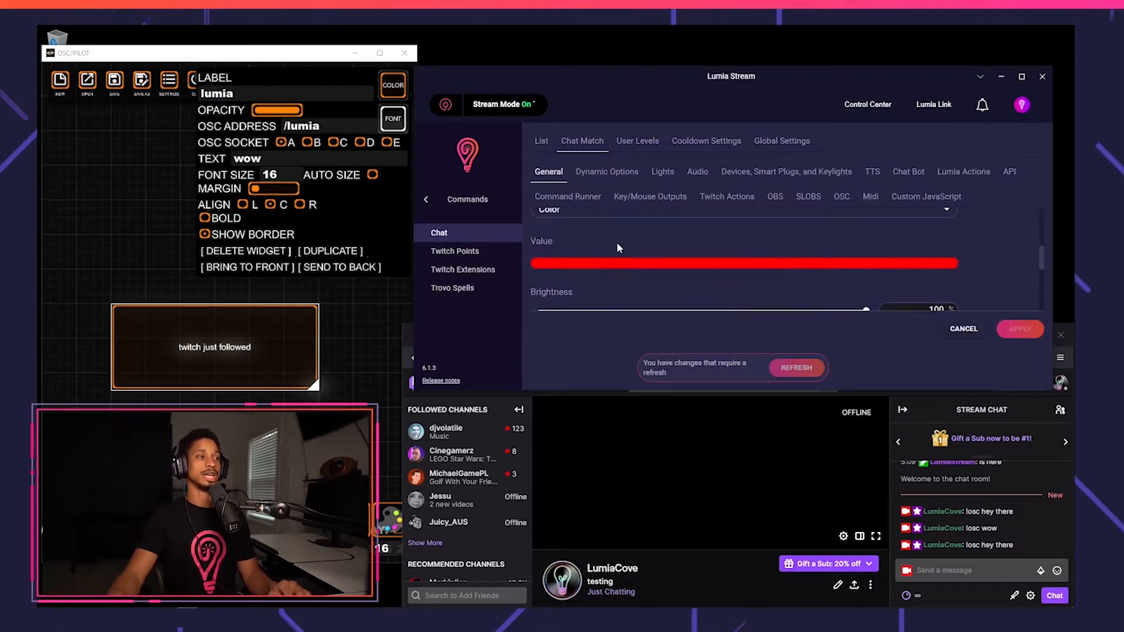
pyautogui.click(617, 262)
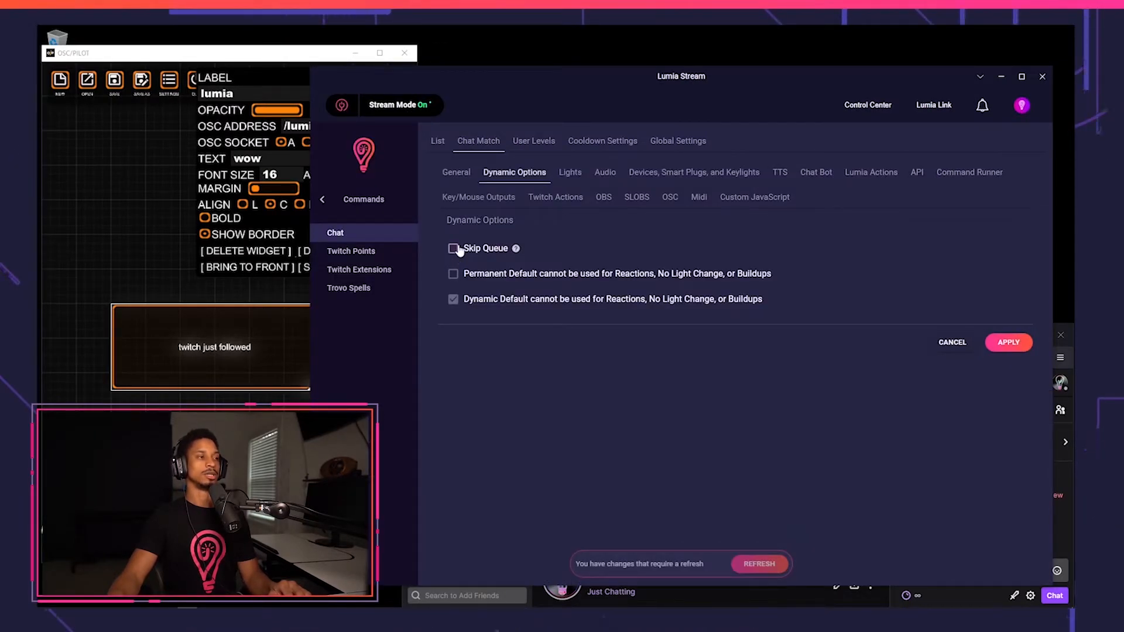
pyautogui.click(819, 174)
pyautogui.click(452, 255)
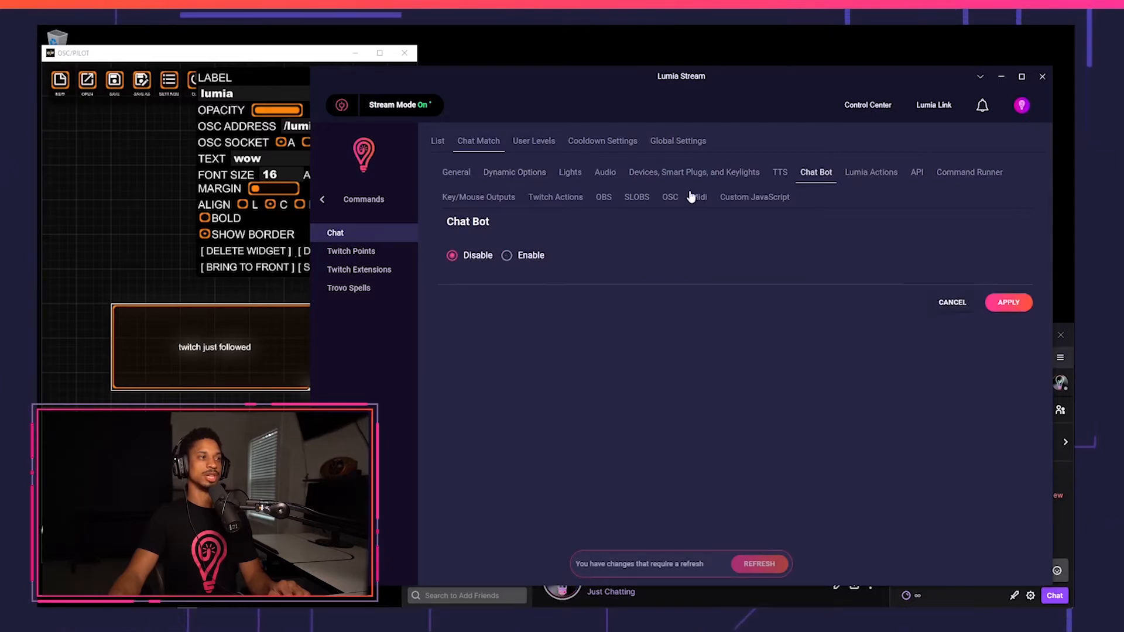
# In the wildcard's OSC settings, choose device 7555: Oscpilot with send type String.
pyautogui.click(669, 202)
pyautogui.click(586, 252)
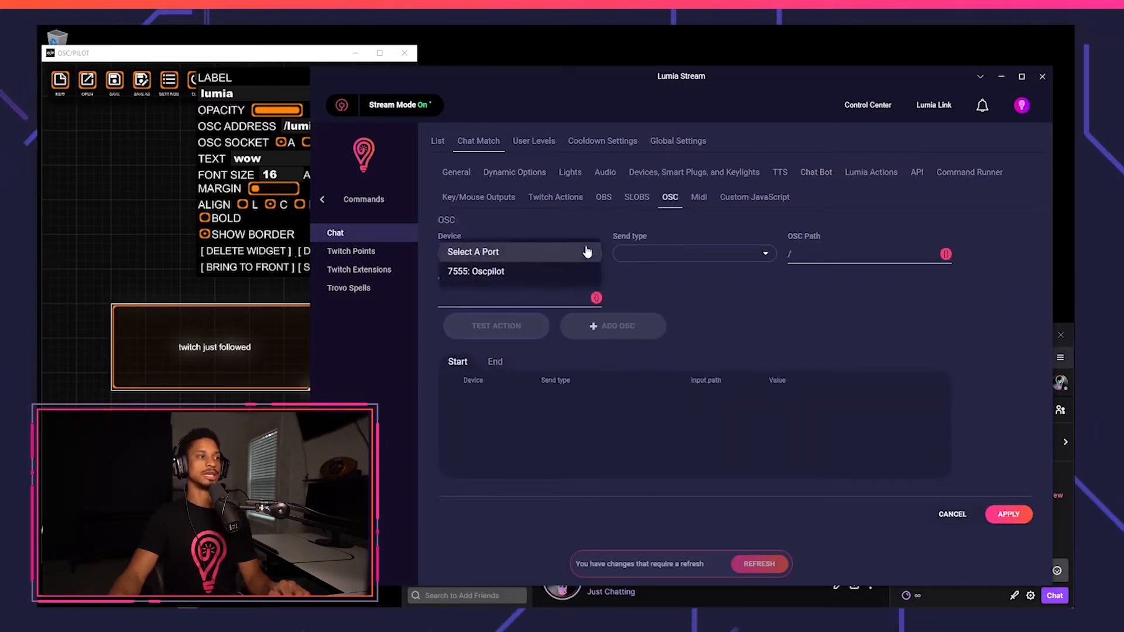
pyautogui.click(546, 273)
pyautogui.click(693, 254)
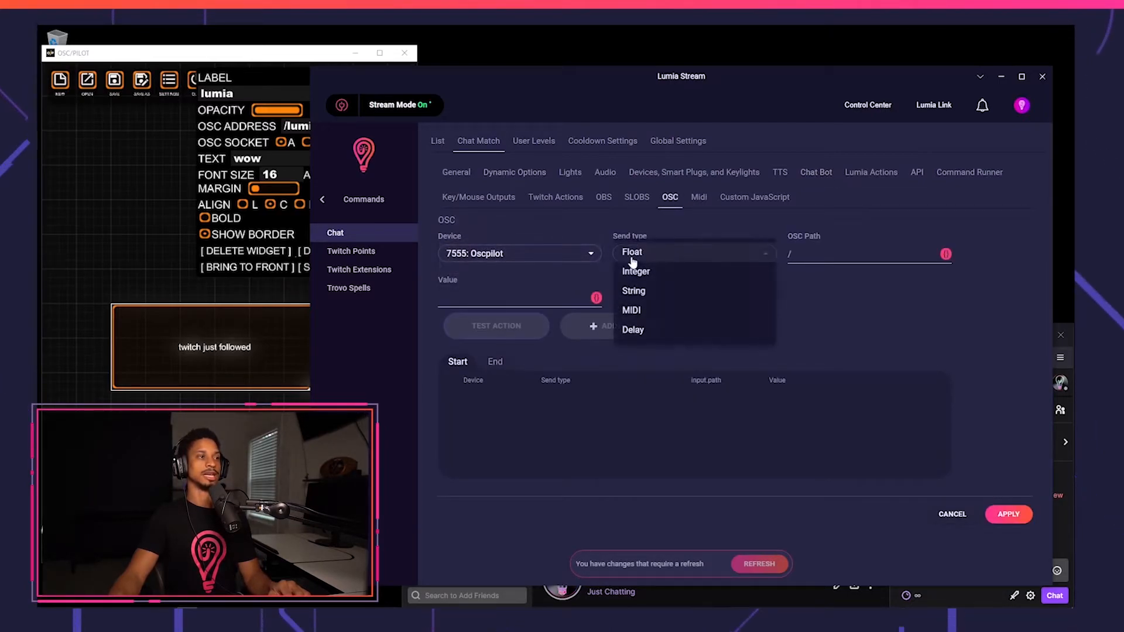
pyautogui.click(644, 291)
# Set the OSC path to /lumia with the {{rawMessage}} variable as value, add the OSC action and apply.
pyautogui.click(828, 250)
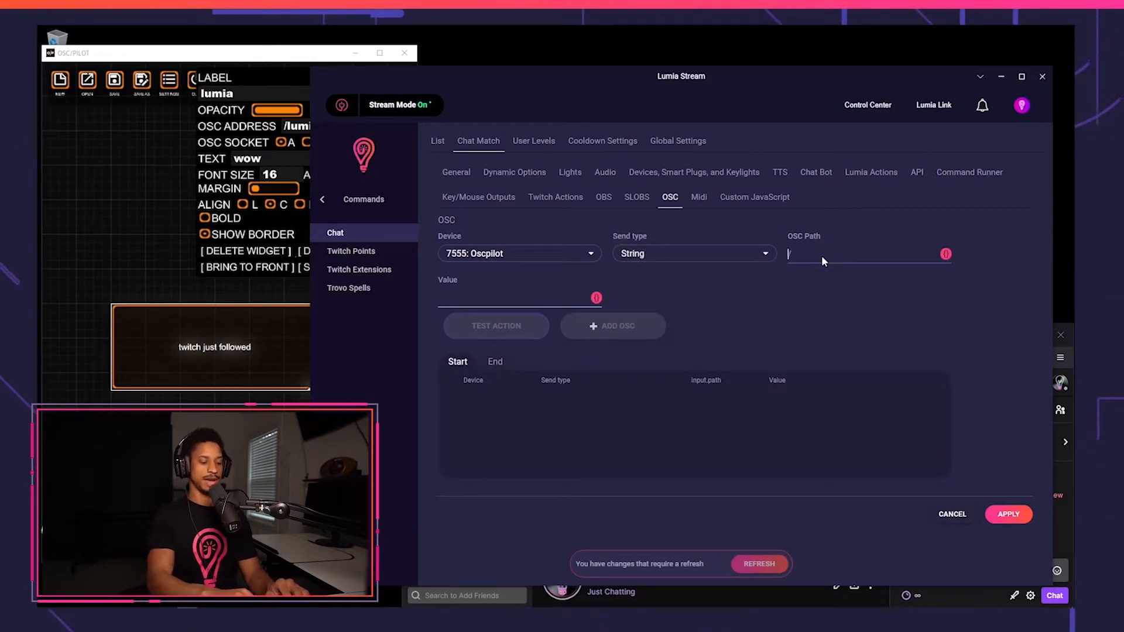
pyautogui.write('/lumia')
pyautogui.click(596, 297)
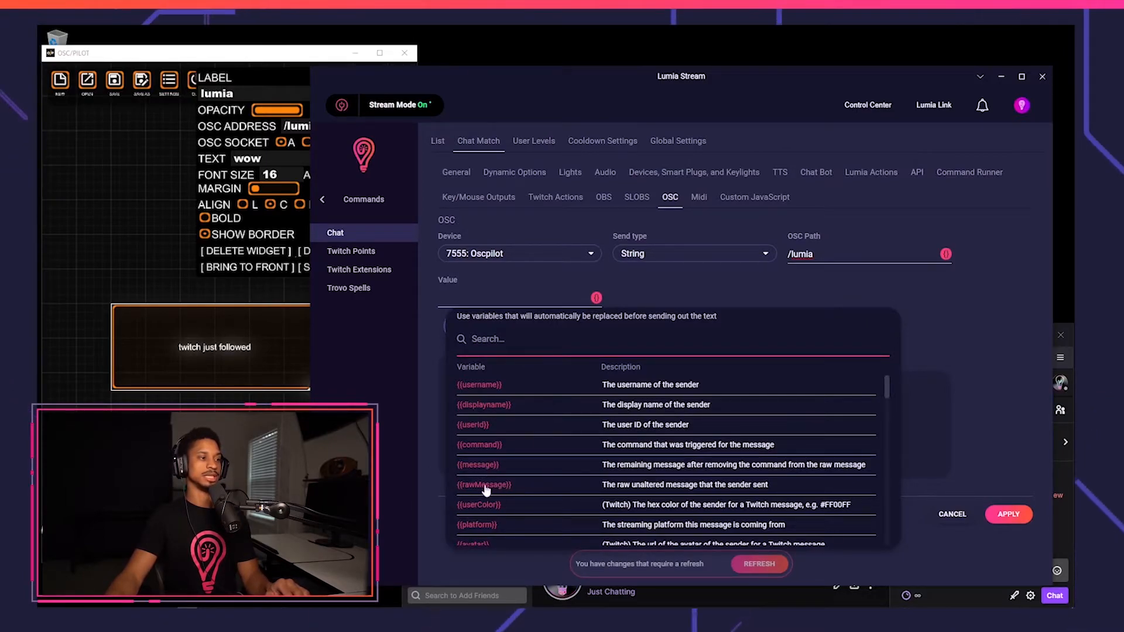
pyautogui.click(483, 484)
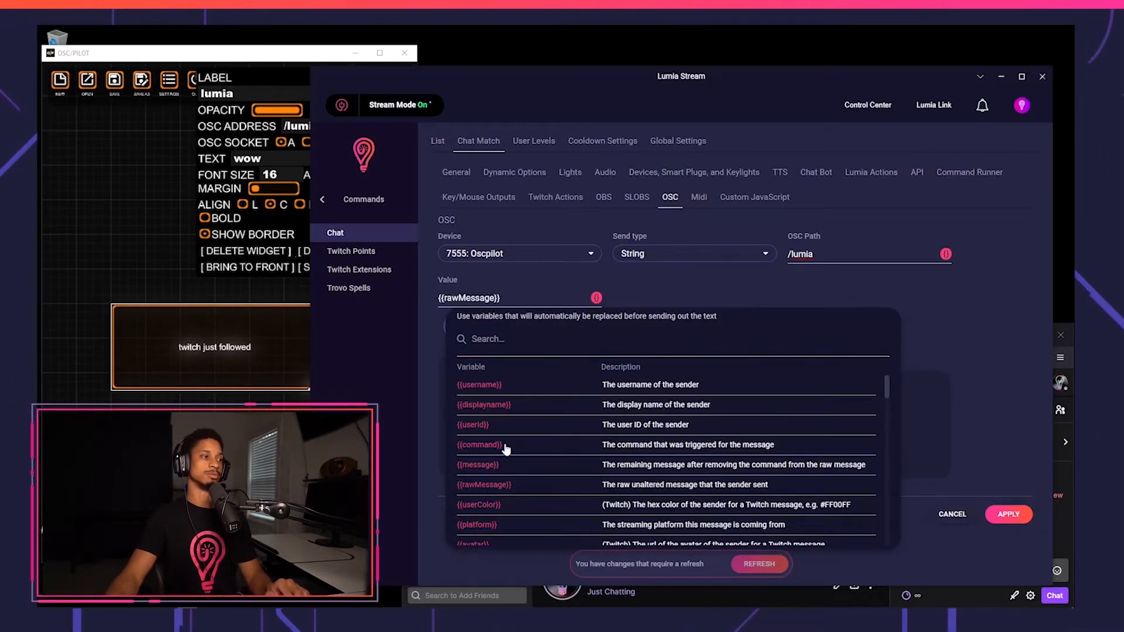
pyautogui.click(668, 288)
pyautogui.click(597, 326)
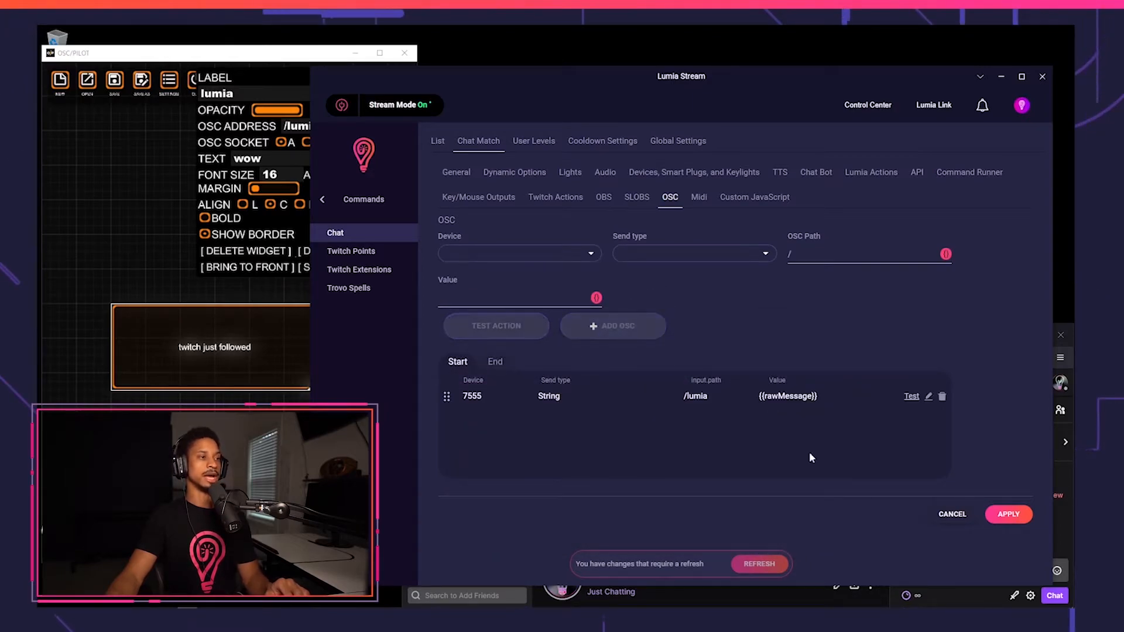
pyautogui.click(1008, 514)
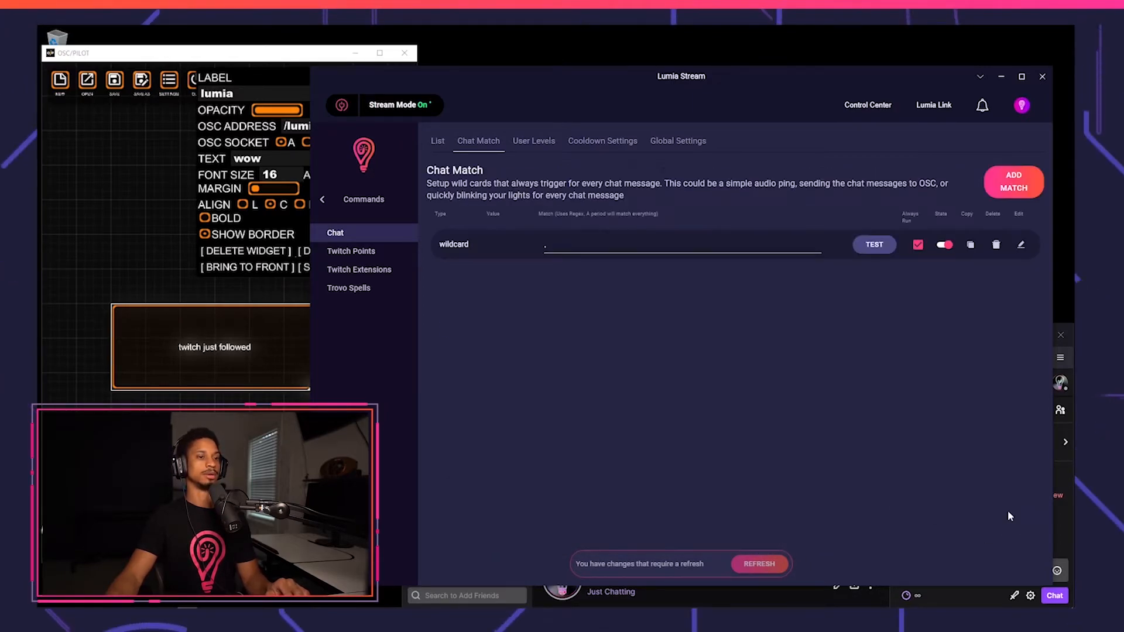
# Refresh Lumia Stream and send the chat messages say anything and fblue to test the label widget.
pyautogui.click(759, 565)
pyautogui.click(1061, 541)
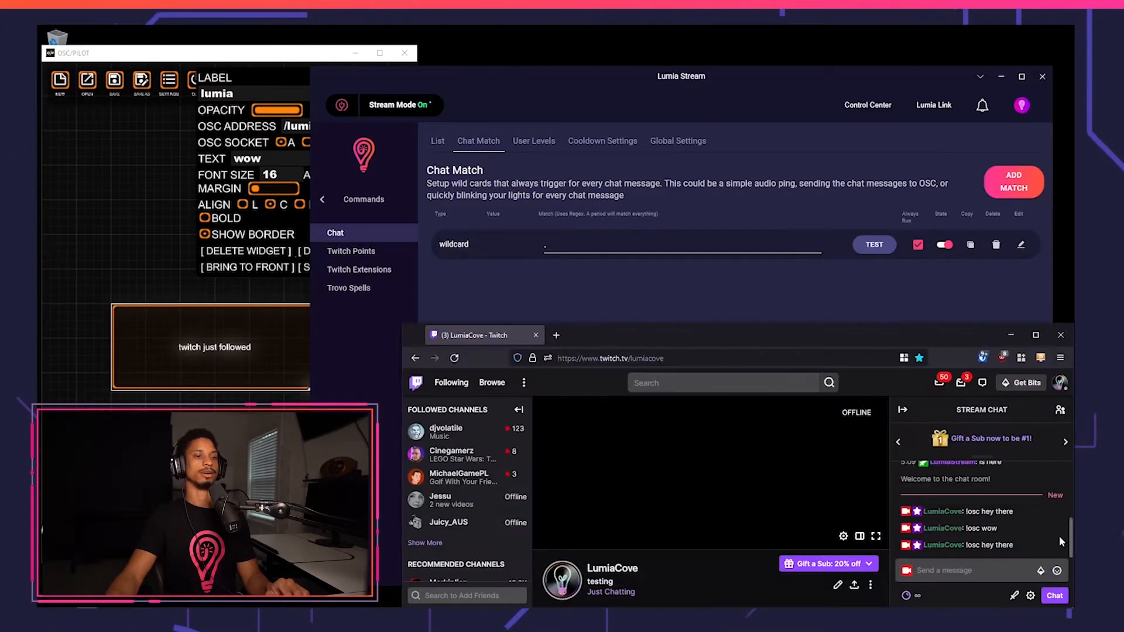
pyautogui.click(971, 576)
pyautogui.write('say')
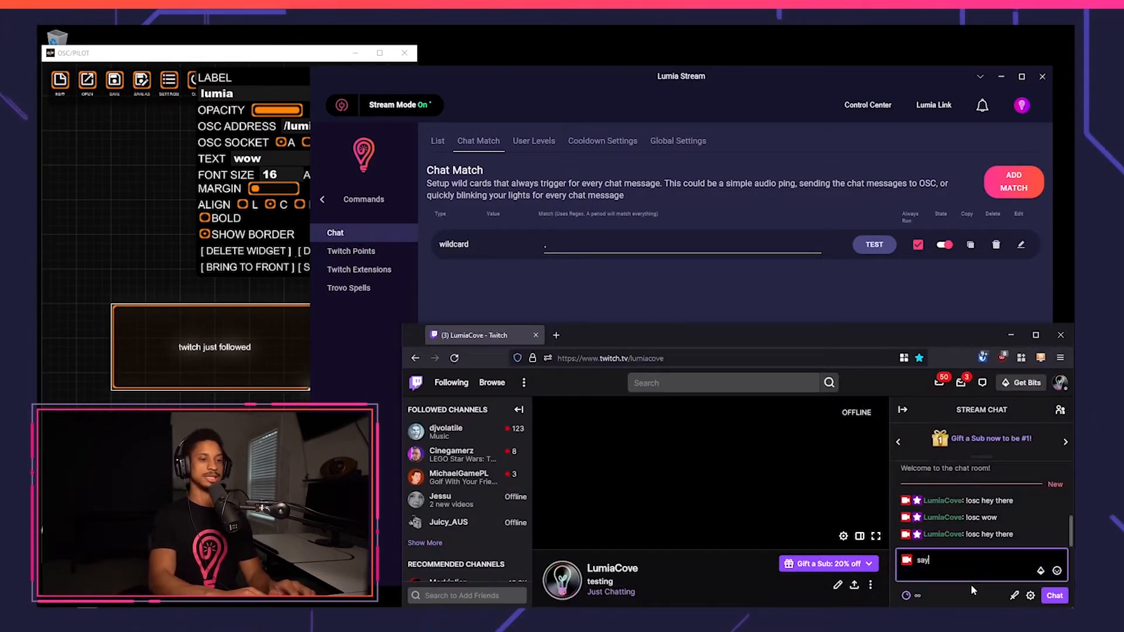
pyautogui.write(' anything')
pyautogui.press('Return')
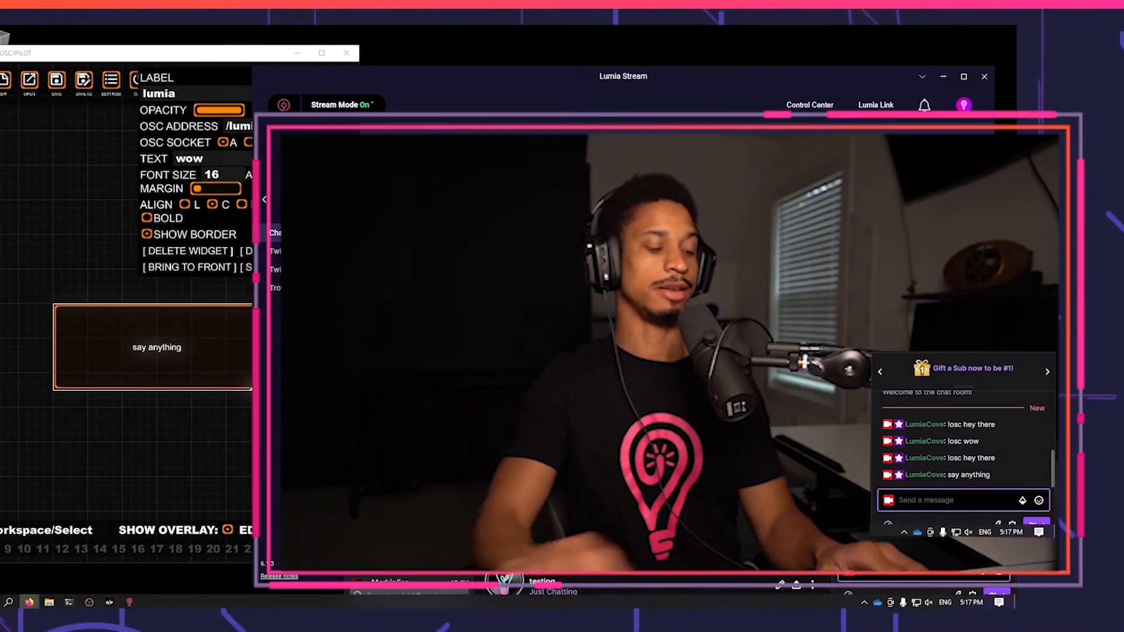
pyautogui.write('lol')
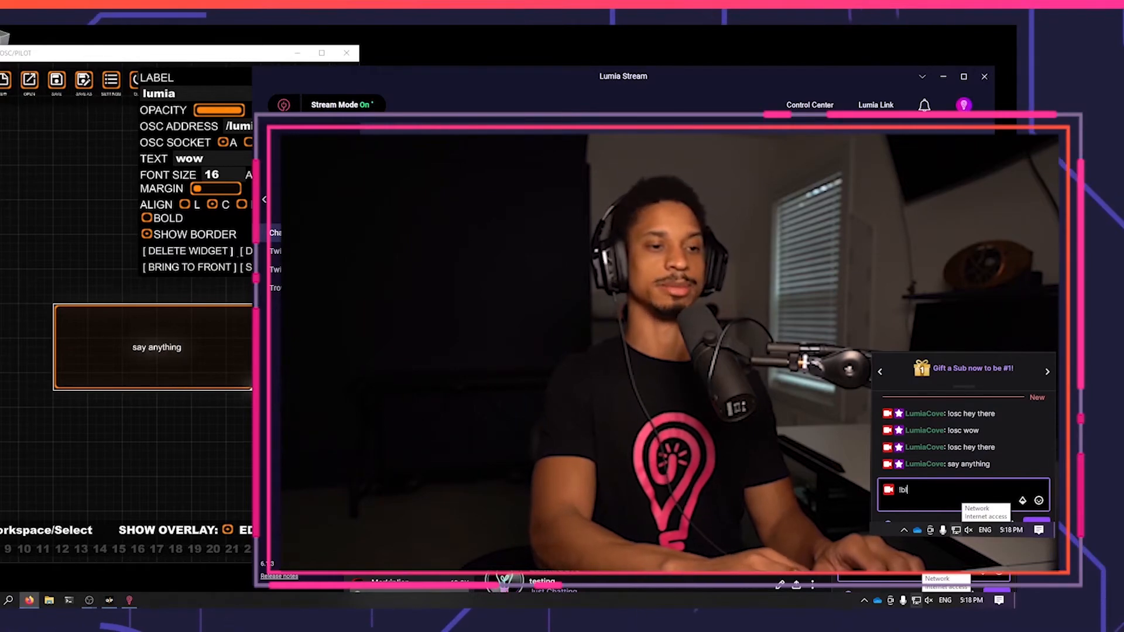
pyautogui.write('ue')
pyautogui.press('Return')
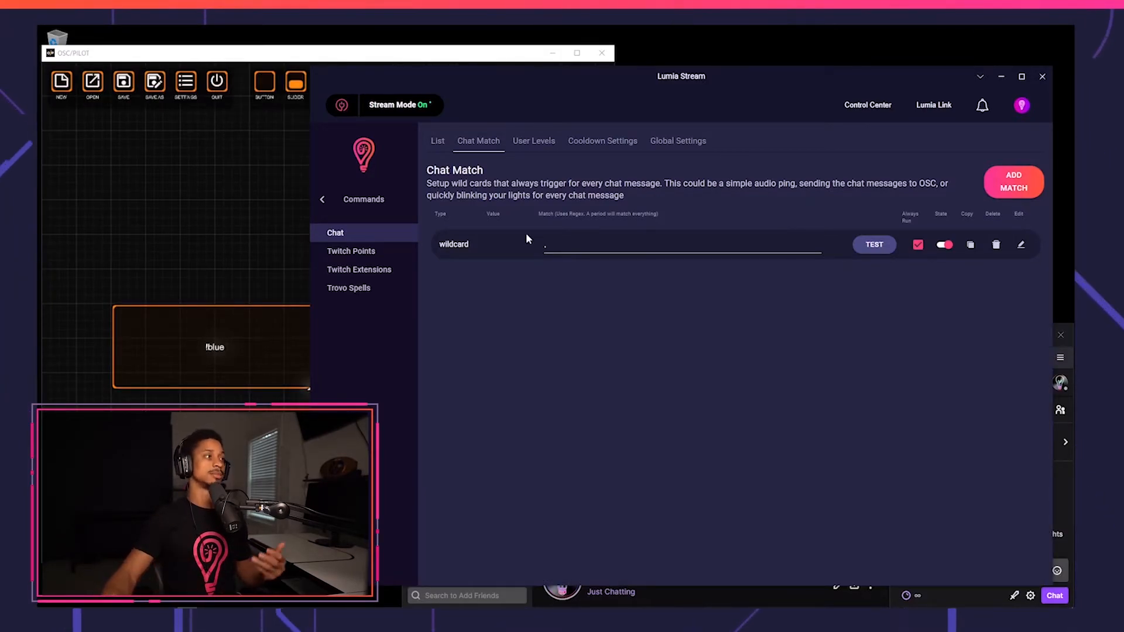
# Add a button widget in OSC/PILOT named Blue with OSC address /blue.
pyautogui.click(116, 254)
pyautogui.moveTo(261, 87); pyautogui.dragTo(301, 258)
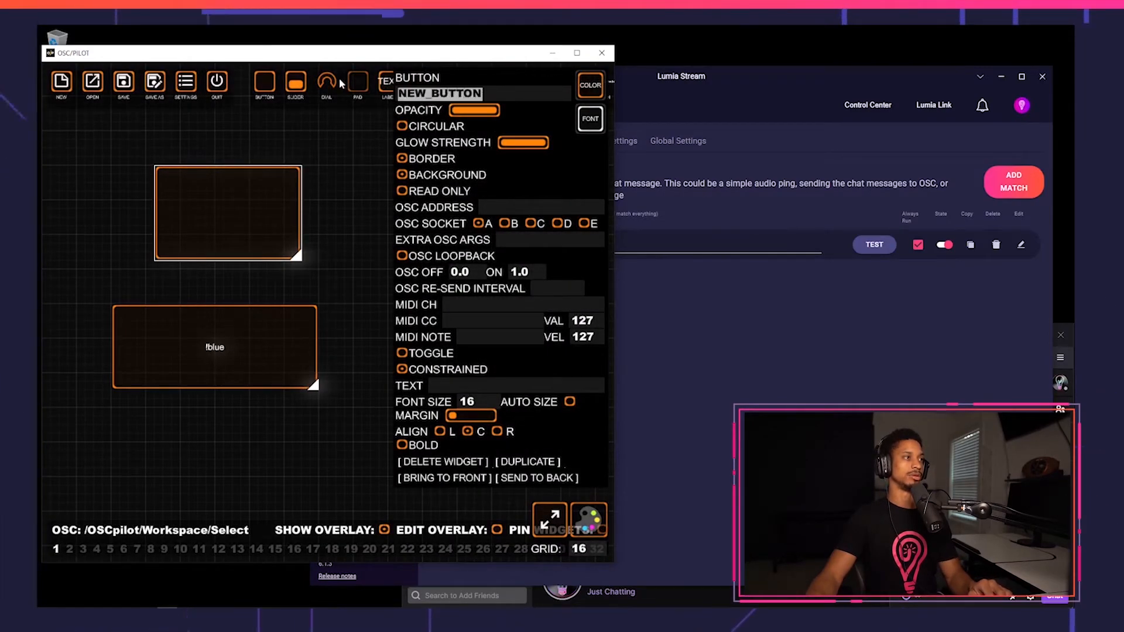
pyautogui.write('Blue')
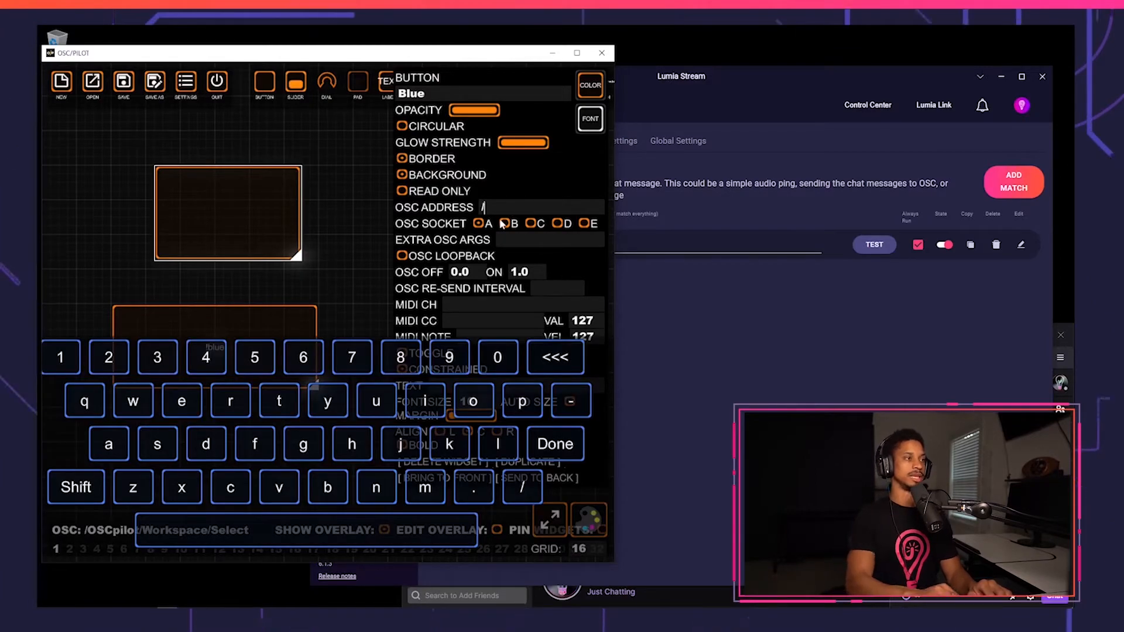
pyautogui.write('/blue')
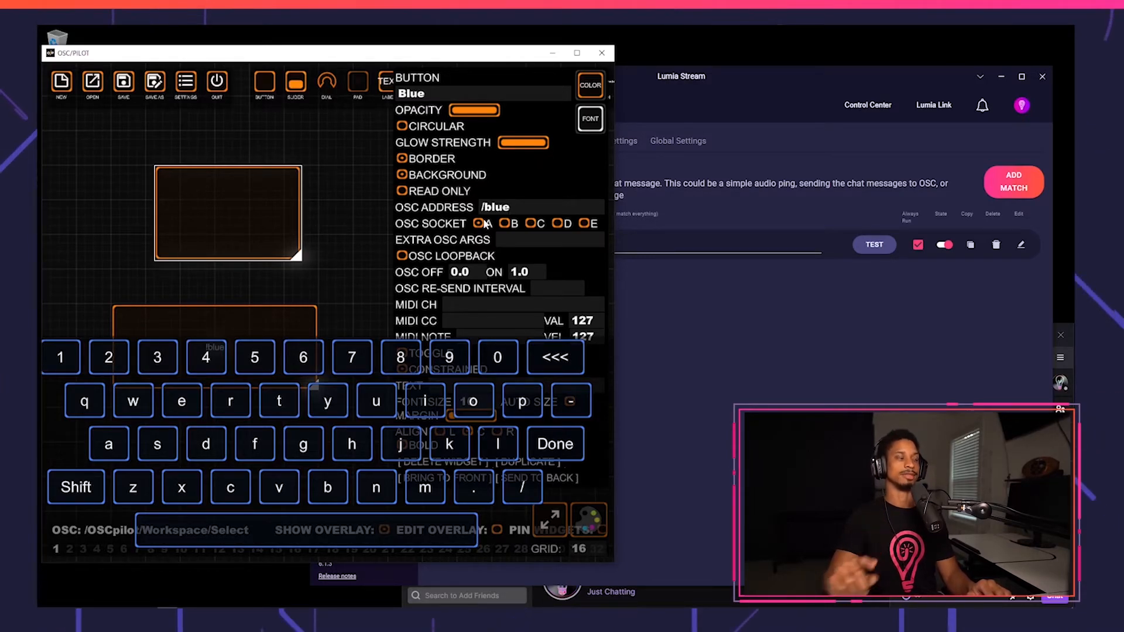
# Review the OSC socket port settings and set the button's text to Blue.
pyautogui.click(194, 95)
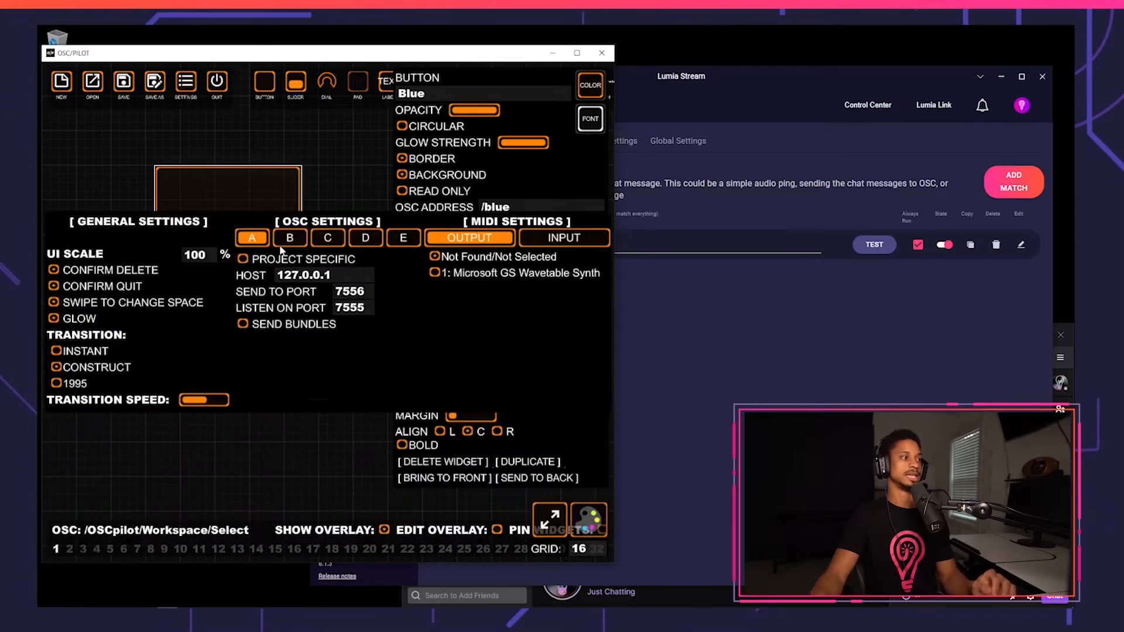
pyautogui.click(270, 170)
pyautogui.click(487, 384)
pyautogui.write('Blue')
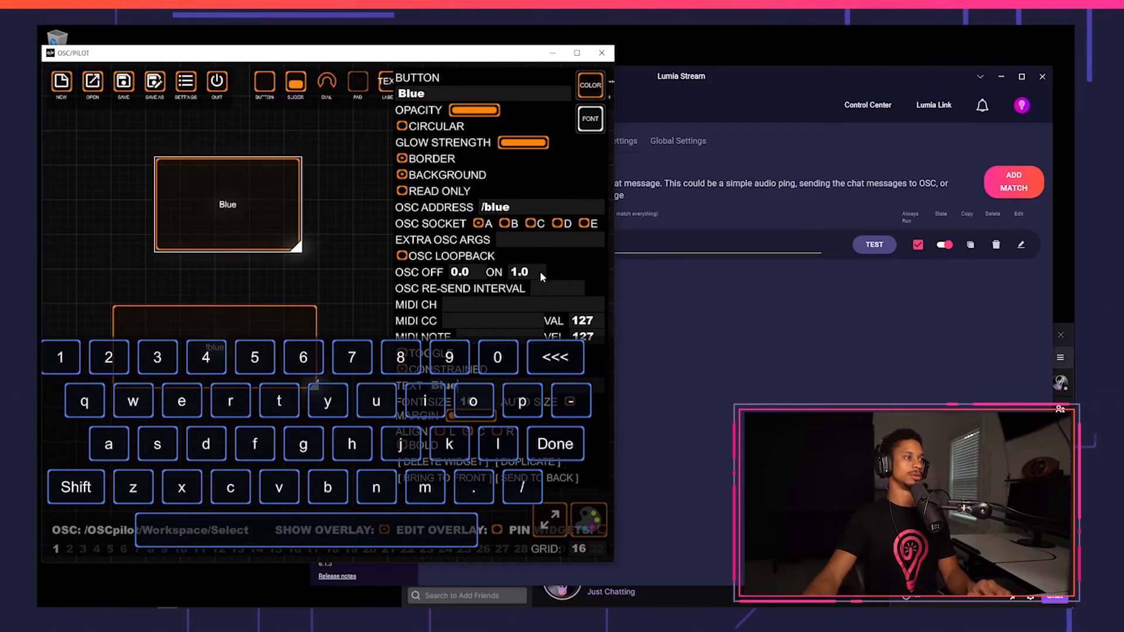
# Color the Blue button with the blue swatch from the palette.
pyautogui.click(591, 521)
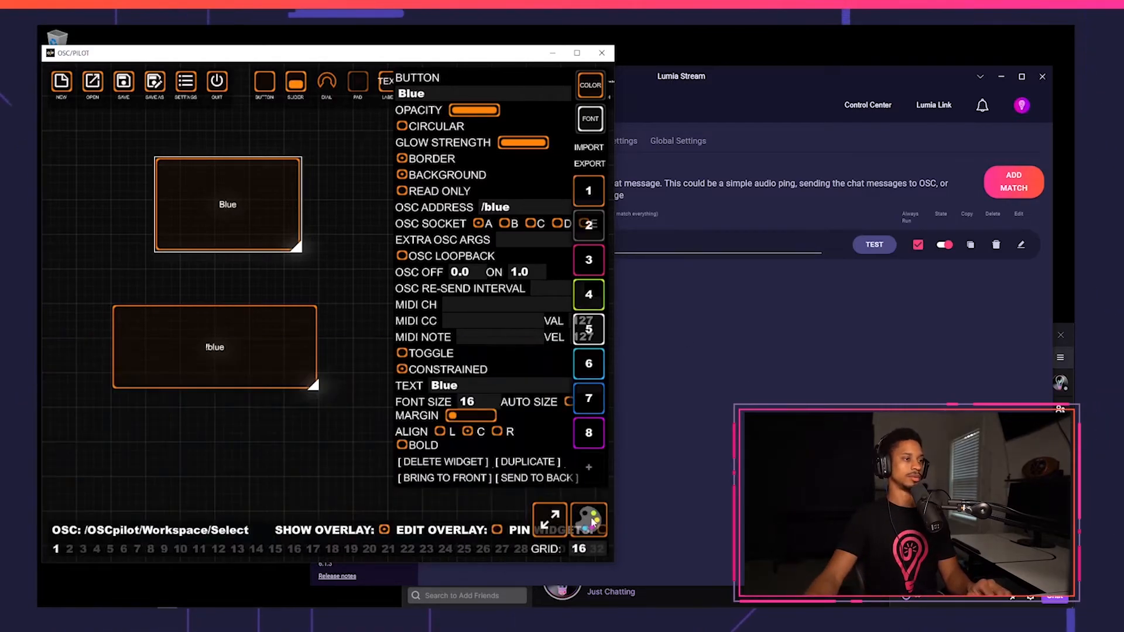
pyautogui.click(586, 391)
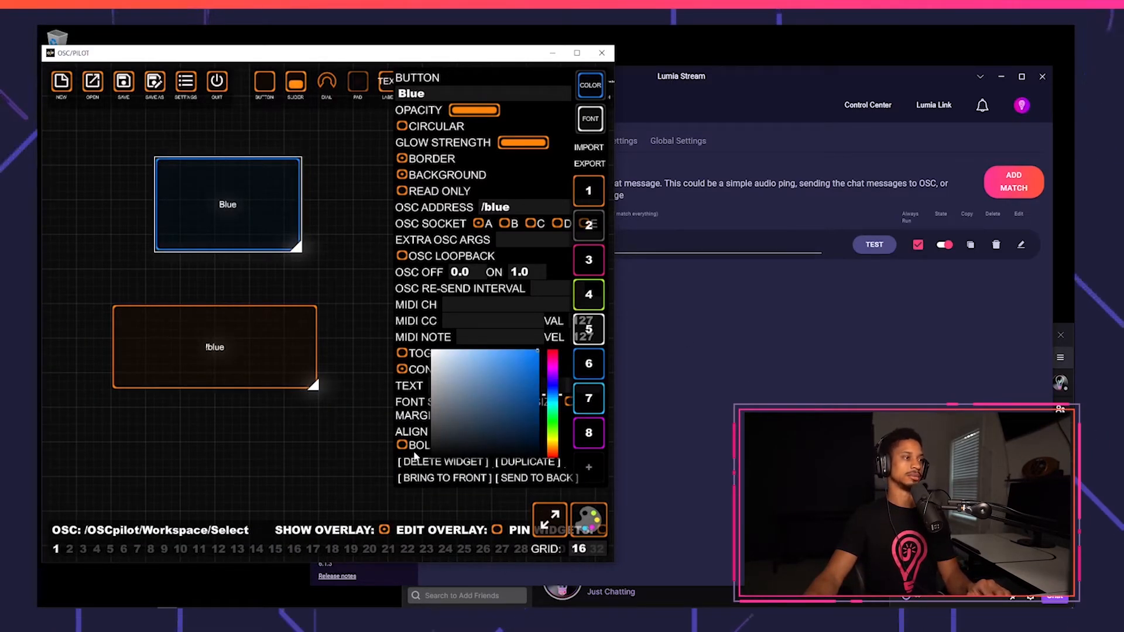
pyautogui.click(735, 309)
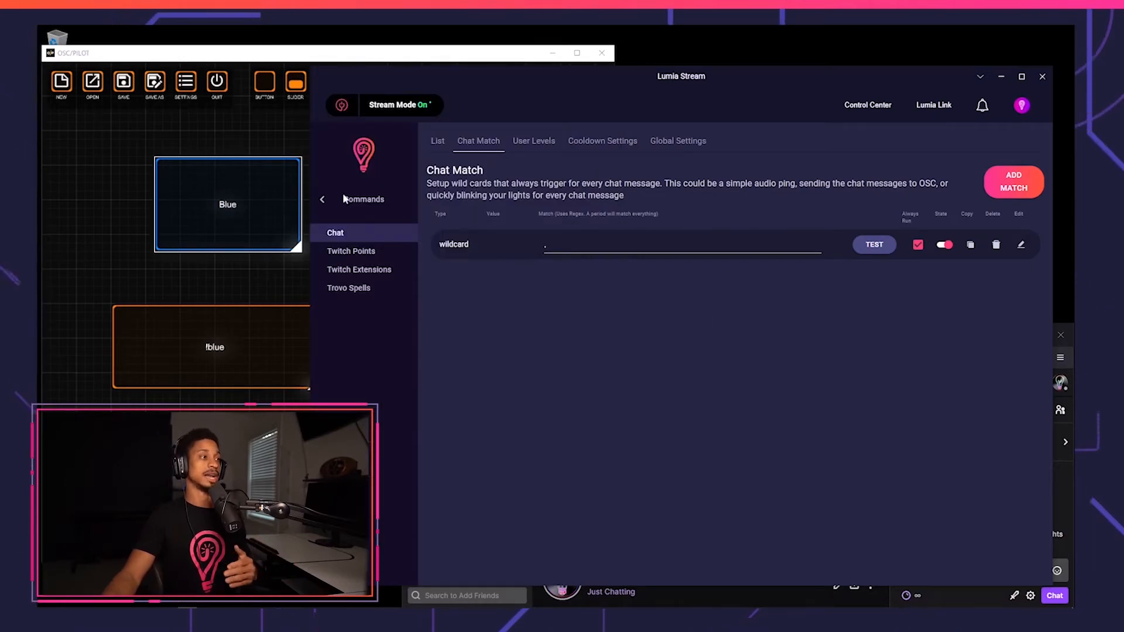
# Open Lumia Stream's OSC input control, turn it on and open its settings.
pyautogui.click(323, 202)
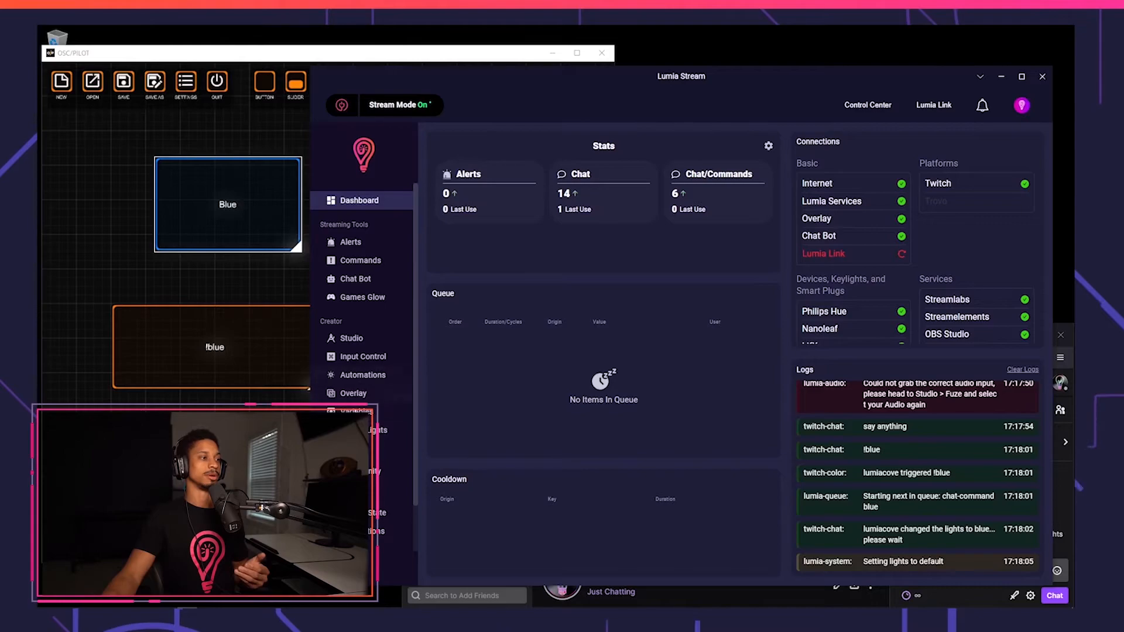
pyautogui.click(362, 357)
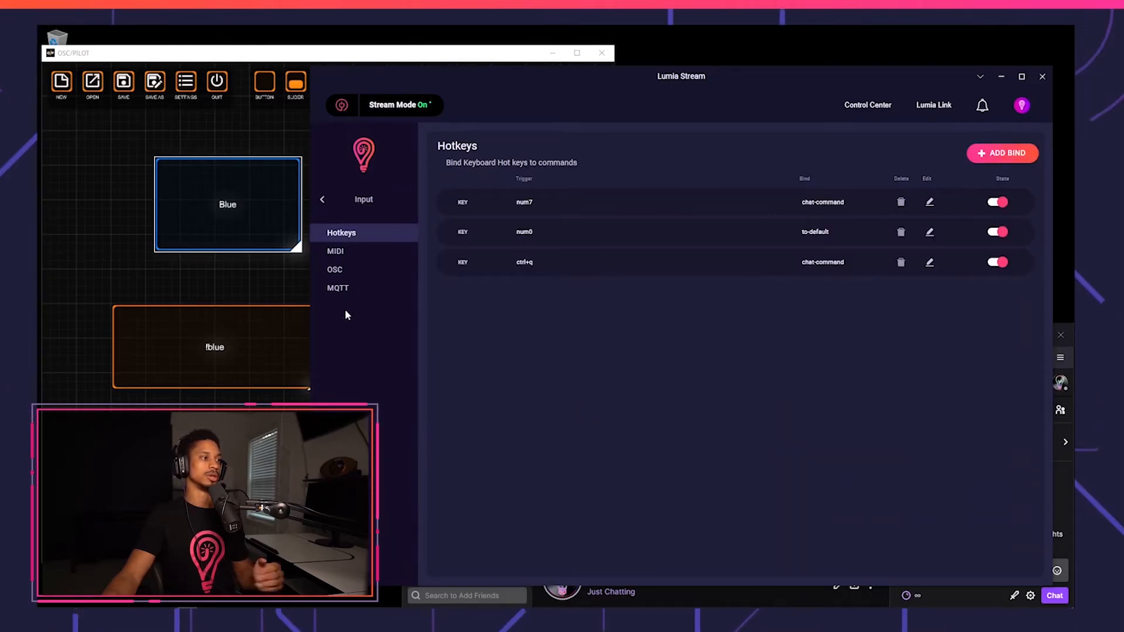
pyautogui.click(336, 269)
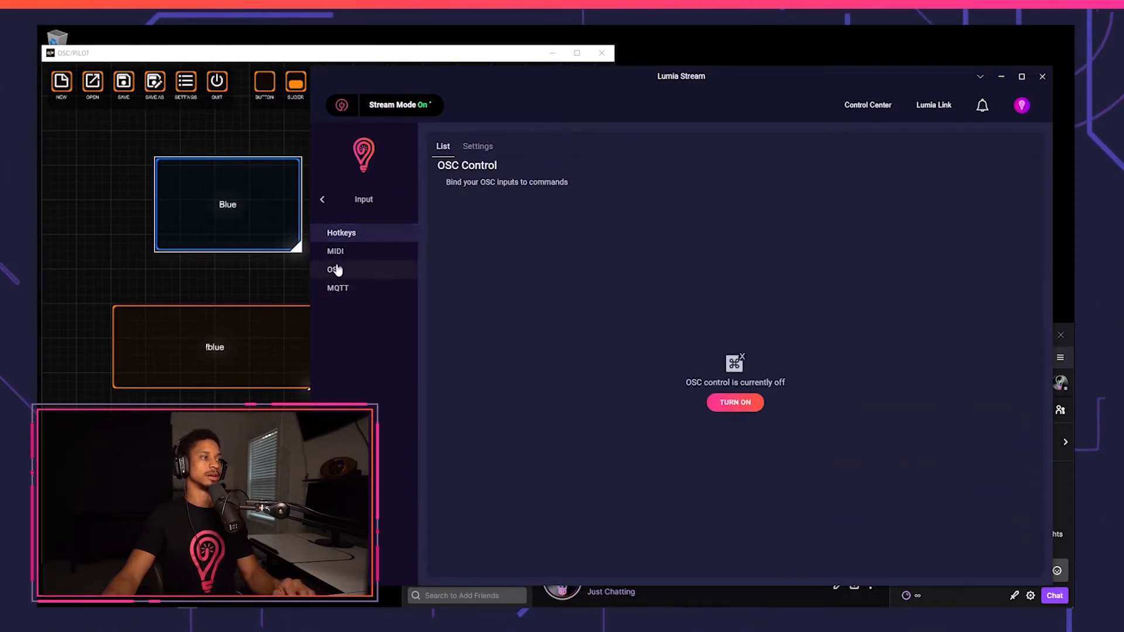
pyautogui.click(725, 402)
pyautogui.click(481, 150)
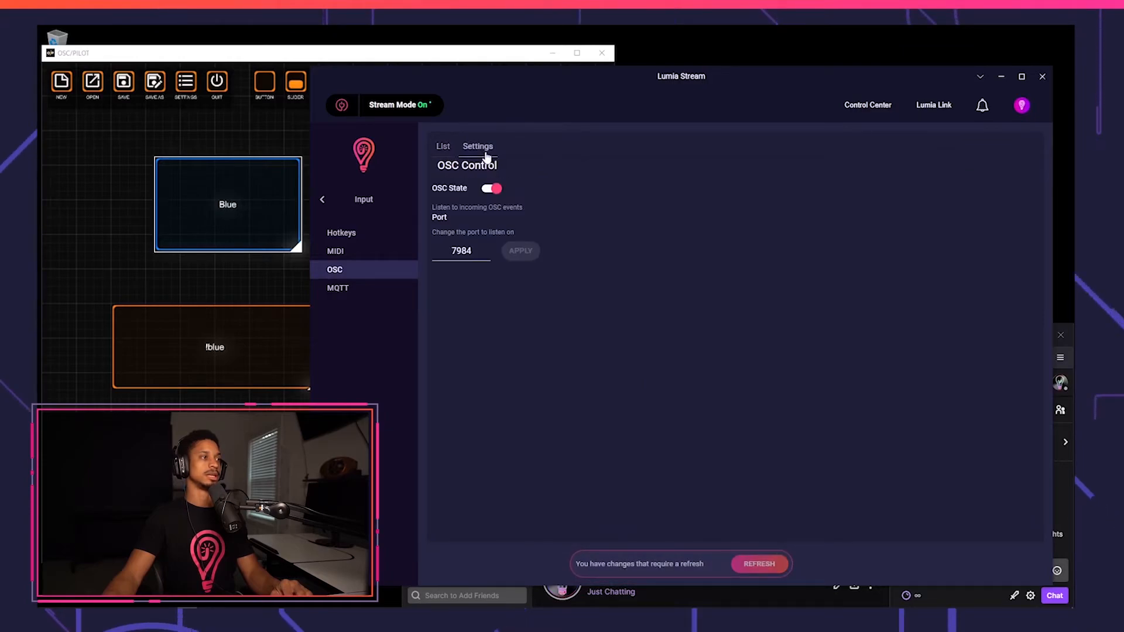
# Set the OSC listening port to 7556, apply it and refresh.
pyautogui.doubleClick(462, 255)
pyautogui.write('7556')
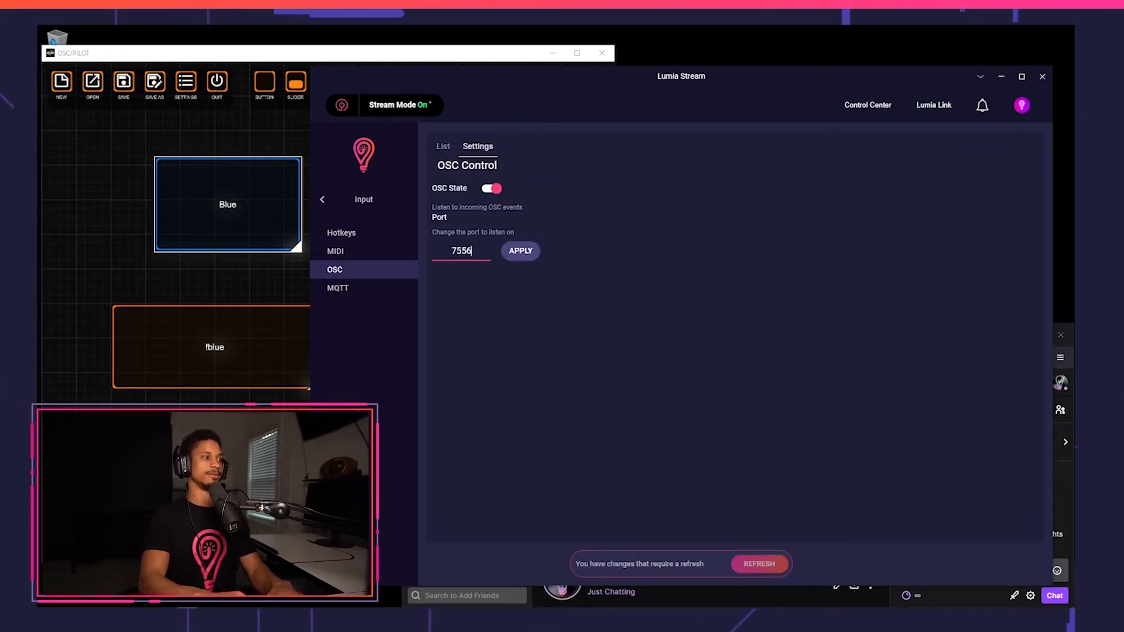
pyautogui.click(518, 250)
pyautogui.click(757, 565)
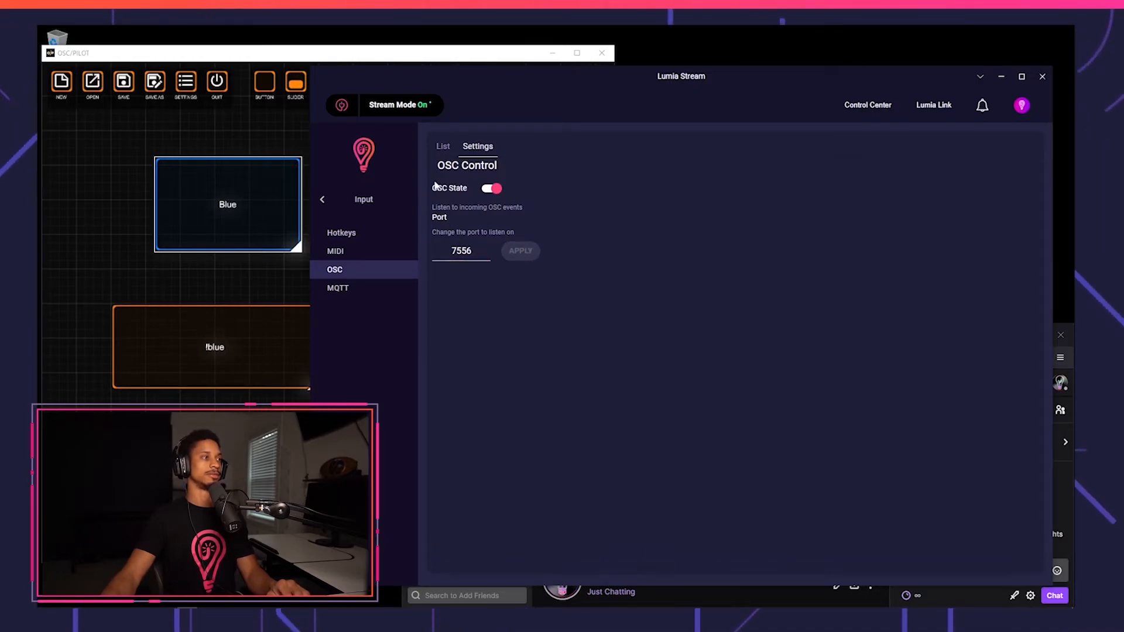
# Add a new OSC bind and record its address by pressing the Blue button in OSC/PILOT.
pyautogui.click(444, 147)
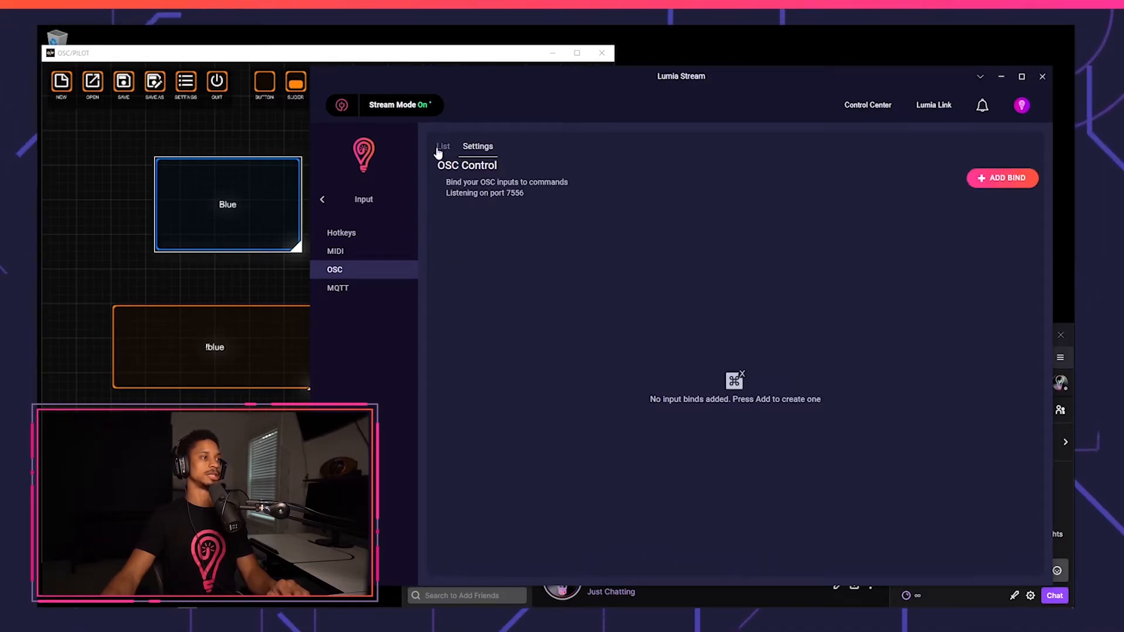
pyautogui.click(979, 180)
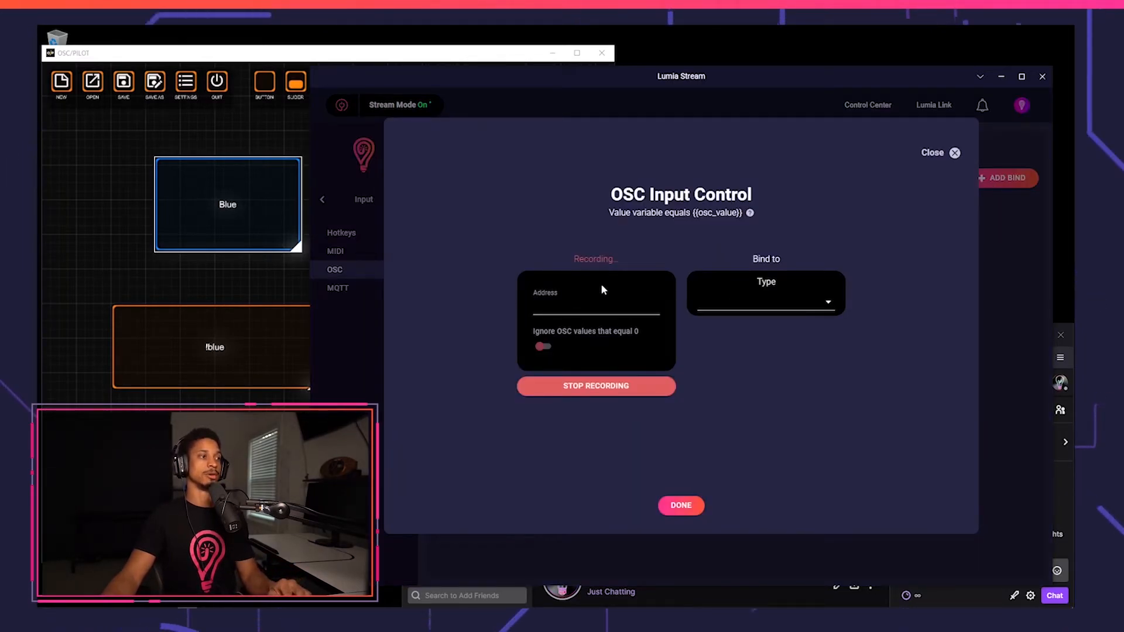
pyautogui.click(191, 132)
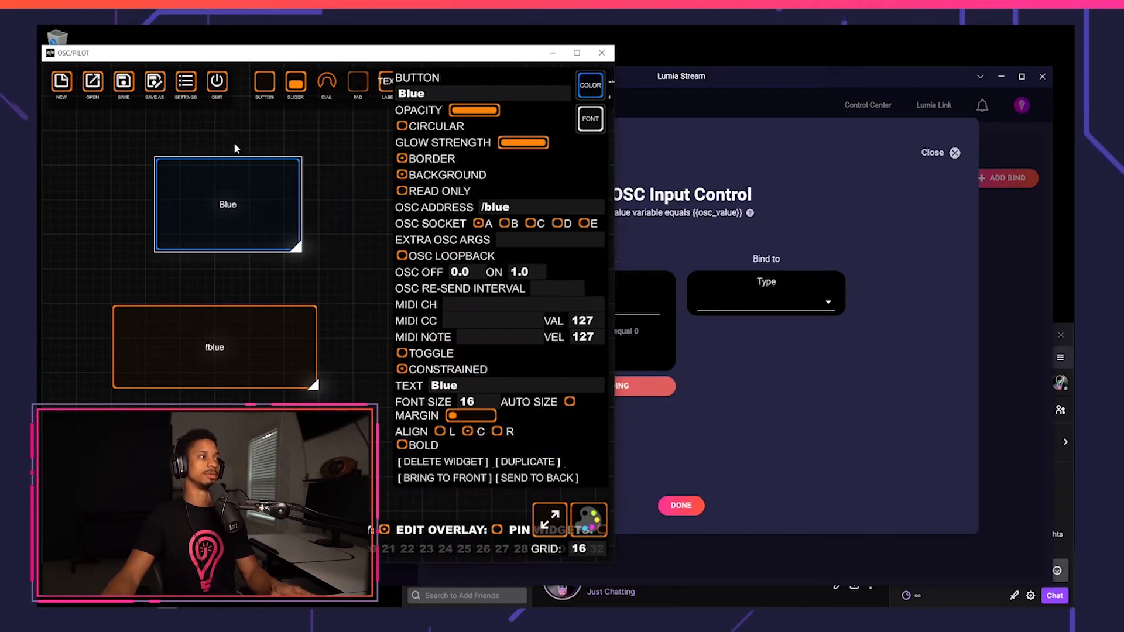
pyautogui.press('Tab')
pyautogui.click(261, 201)
pyautogui.click(815, 218)
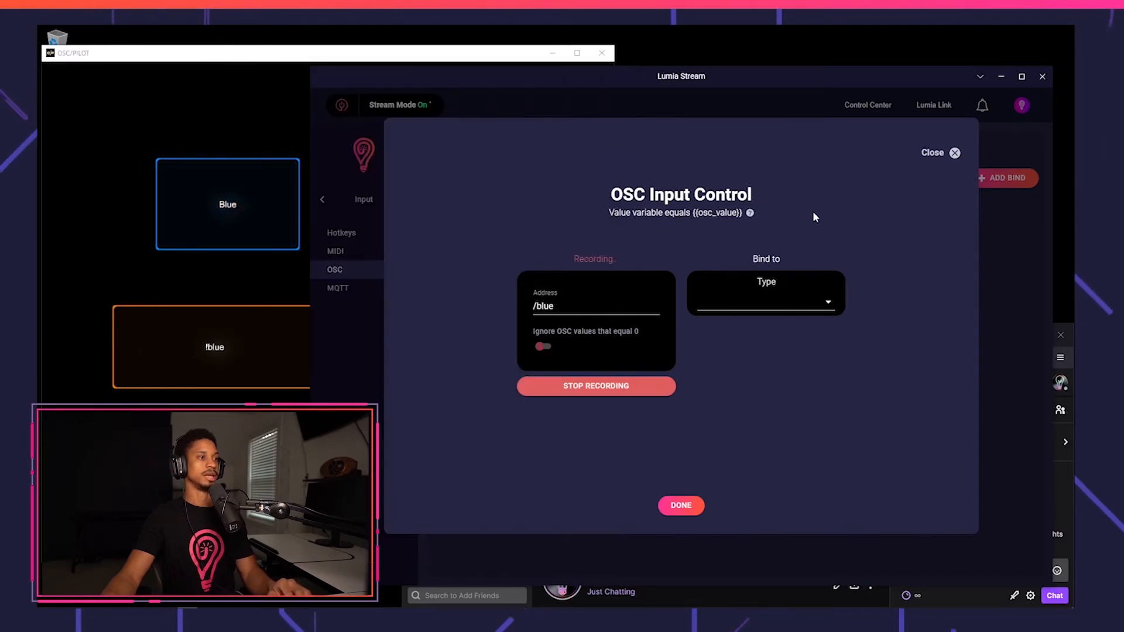
# Set the bind to ignore OSC values of 0 and trigger the Chat-Command blue, then save it.
pyautogui.click(550, 347)
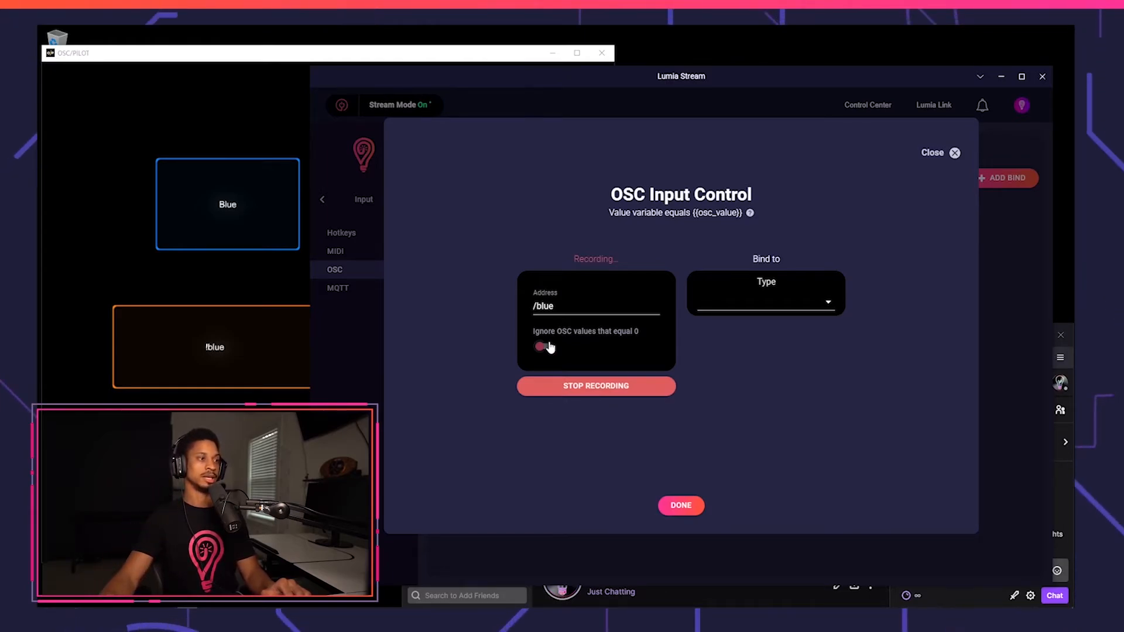
pyautogui.click(813, 297)
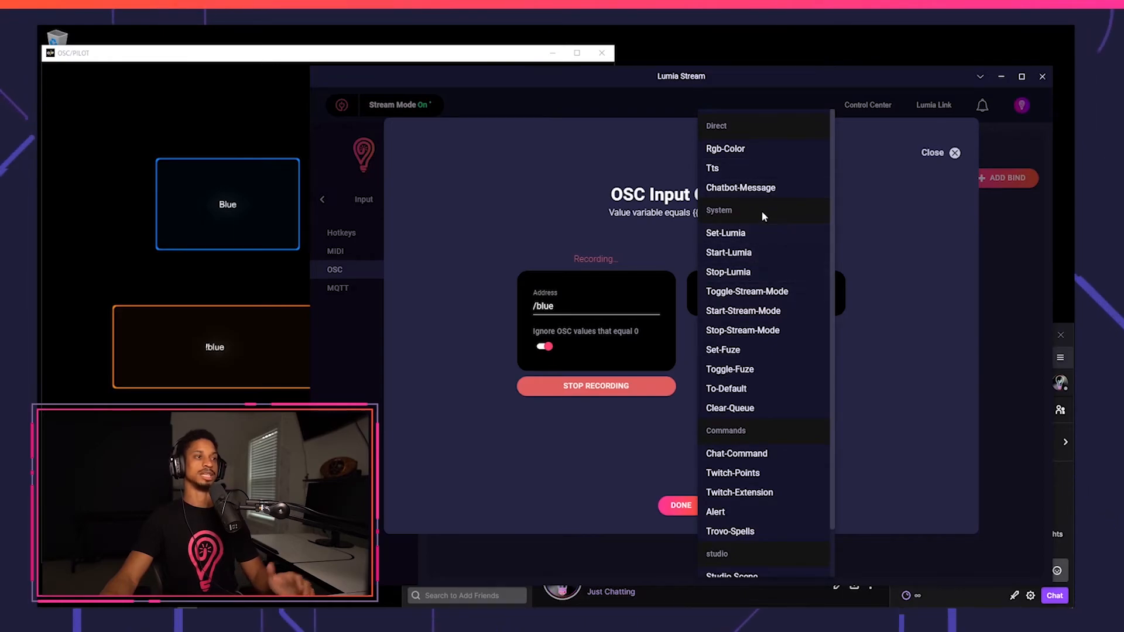
pyautogui.scroll(-1, 738, 263)
pyautogui.click(736, 411)
pyautogui.click(753, 354)
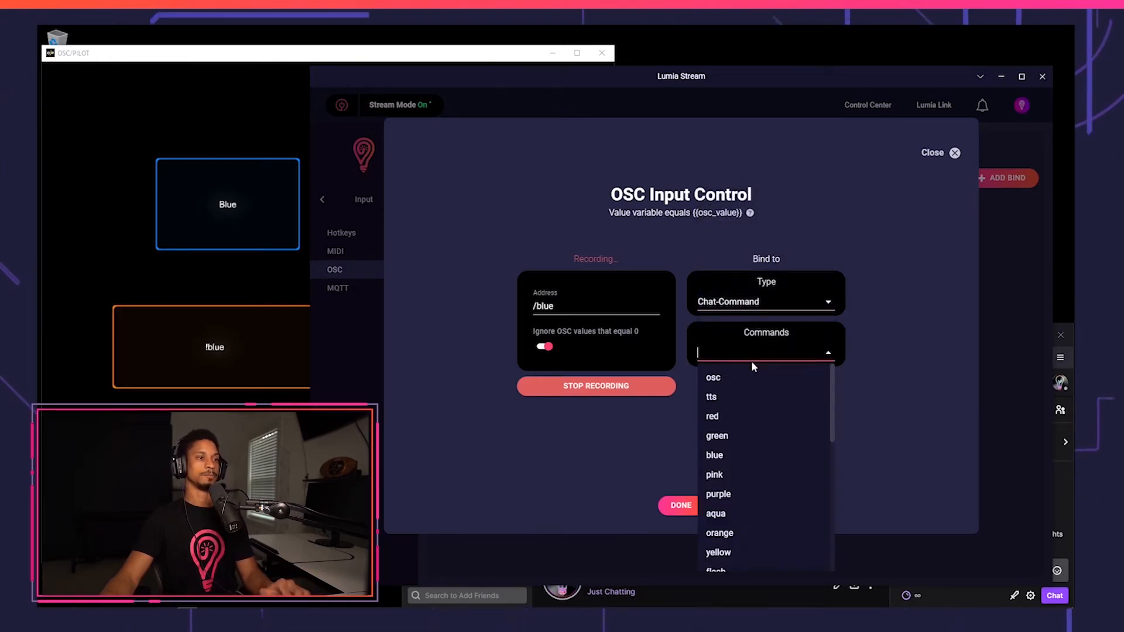
pyautogui.click(729, 463)
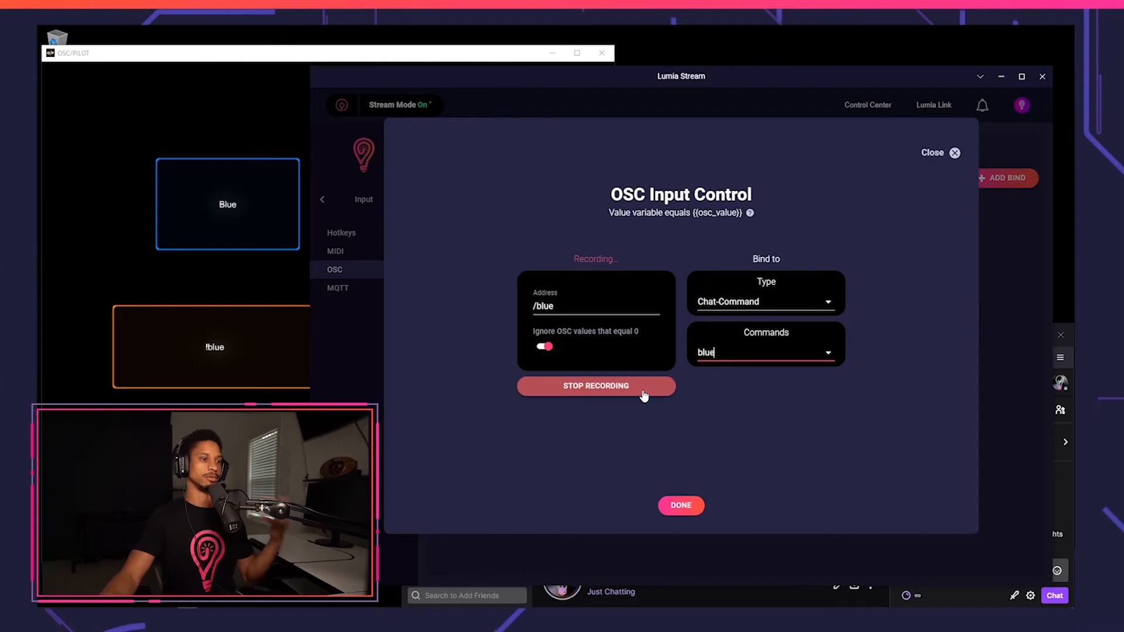
pyautogui.click(681, 505)
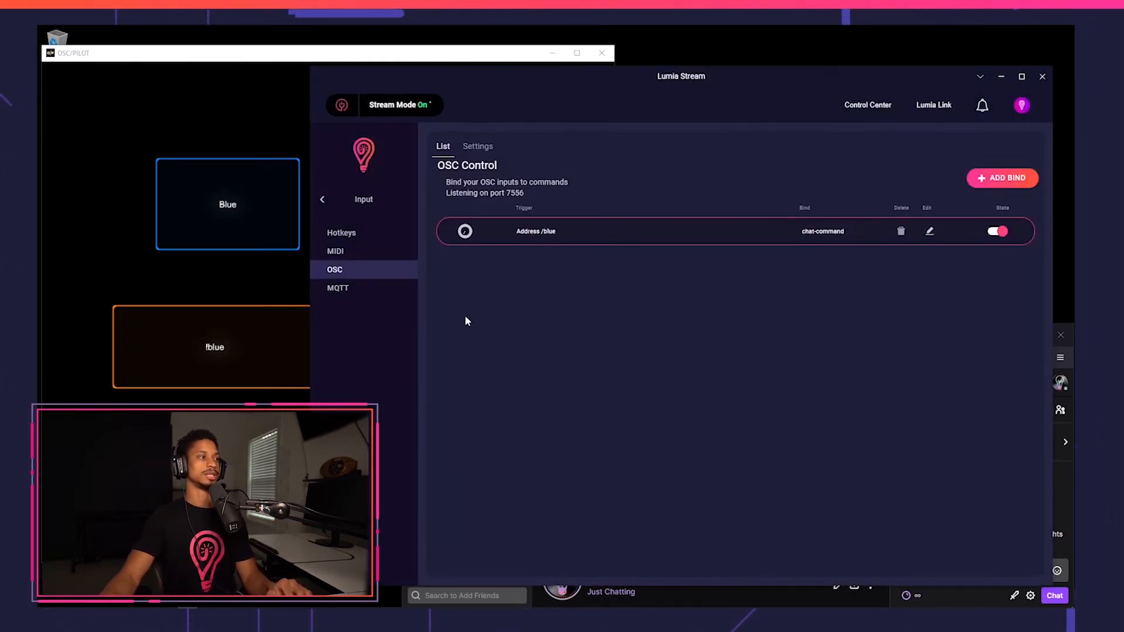
# Test the new bind by pressing the Blue button in OSC/PILOT.
pyautogui.click(246, 117)
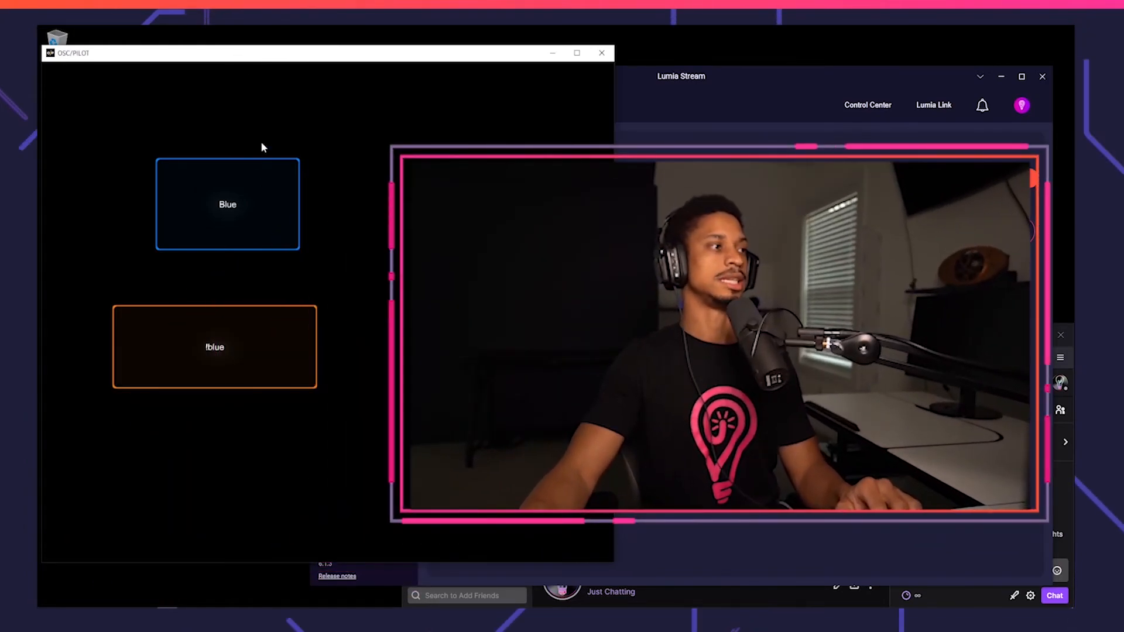
pyautogui.click(256, 204)
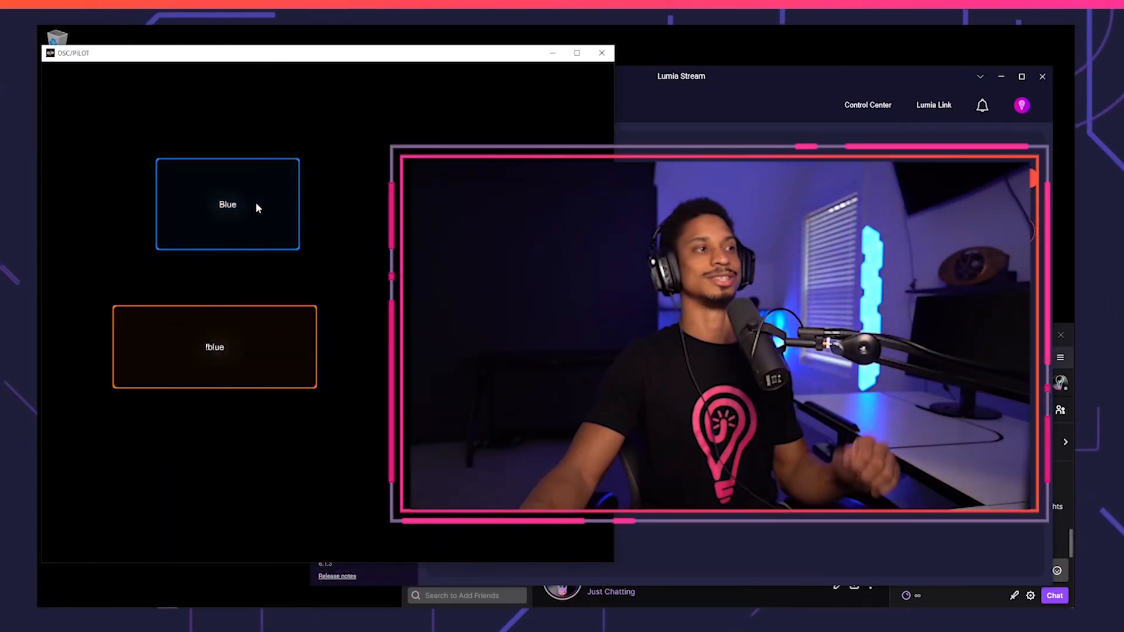
pyautogui.click(788, 419)
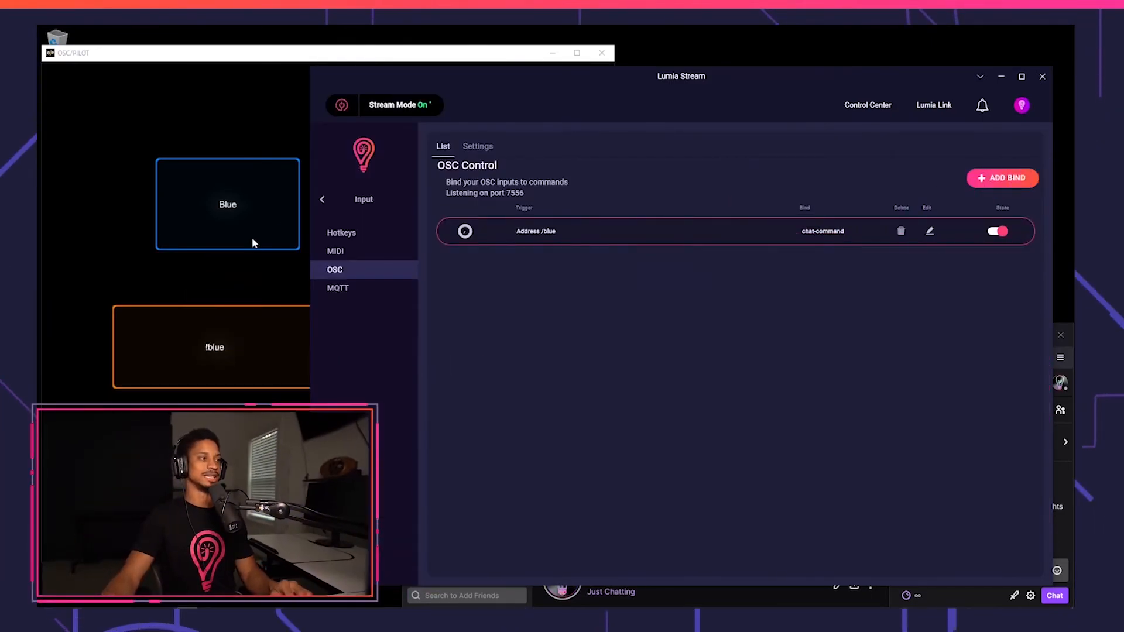
pyautogui.click(356, 233)
pyautogui.click(353, 268)
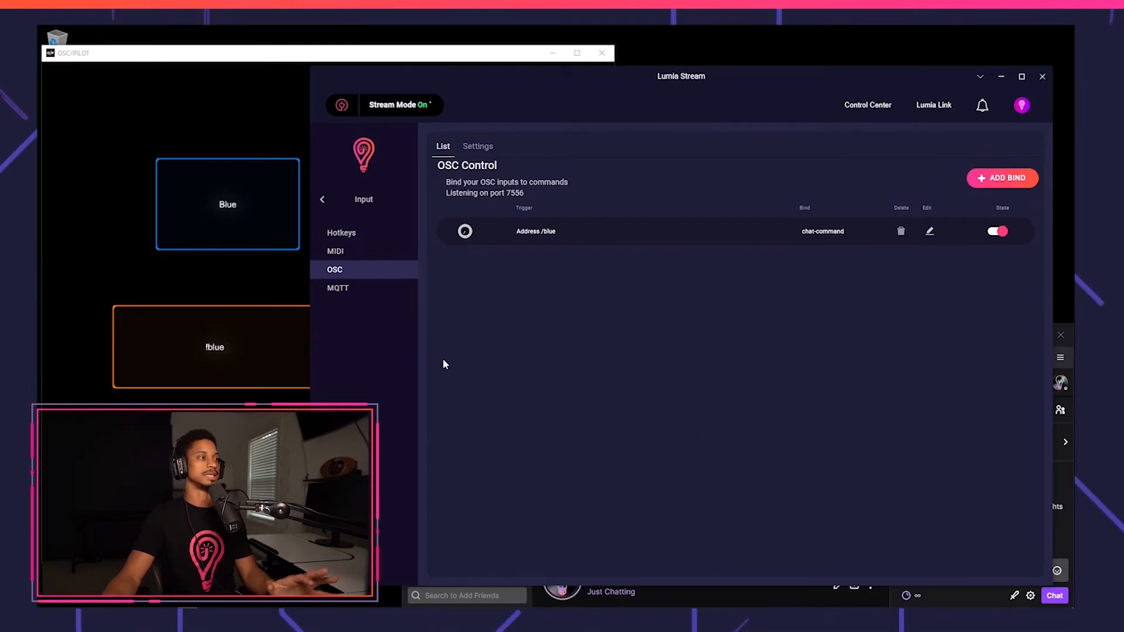
pyautogui.click(1002, 177)
pyautogui.click(767, 293)
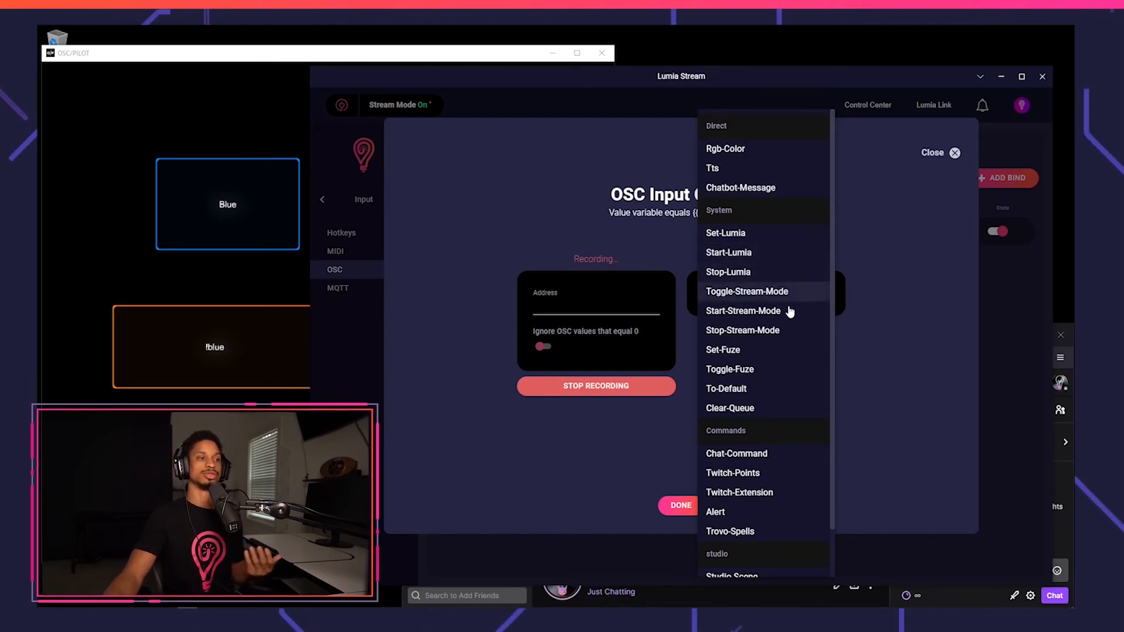
pyautogui.scroll(-1, 794, 359)
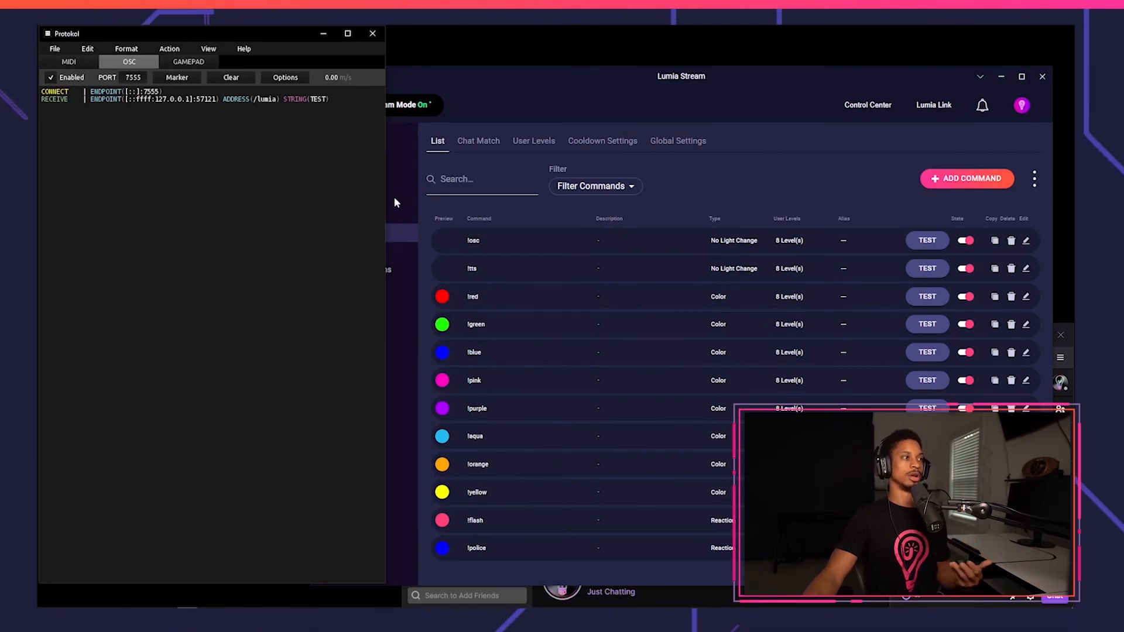
# Test the !osc chat command several times while watching incoming OSC messages in Protokol.
pyautogui.moveTo(388, 192); pyautogui.dragTo(501, 199)
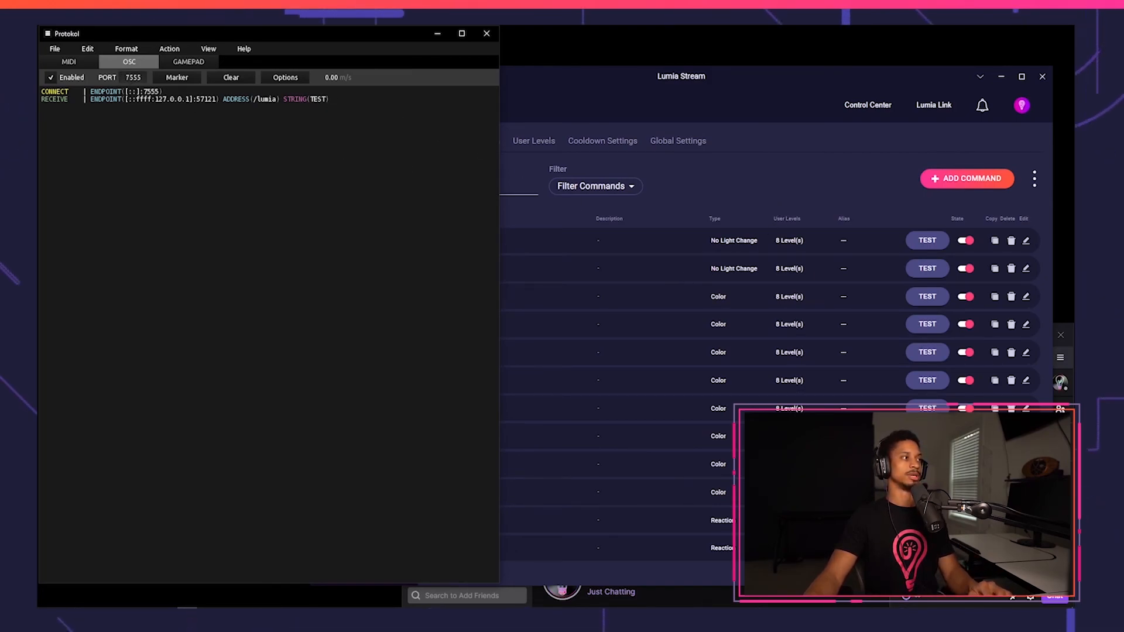
pyautogui.click(651, 199)
pyautogui.click(938, 241)
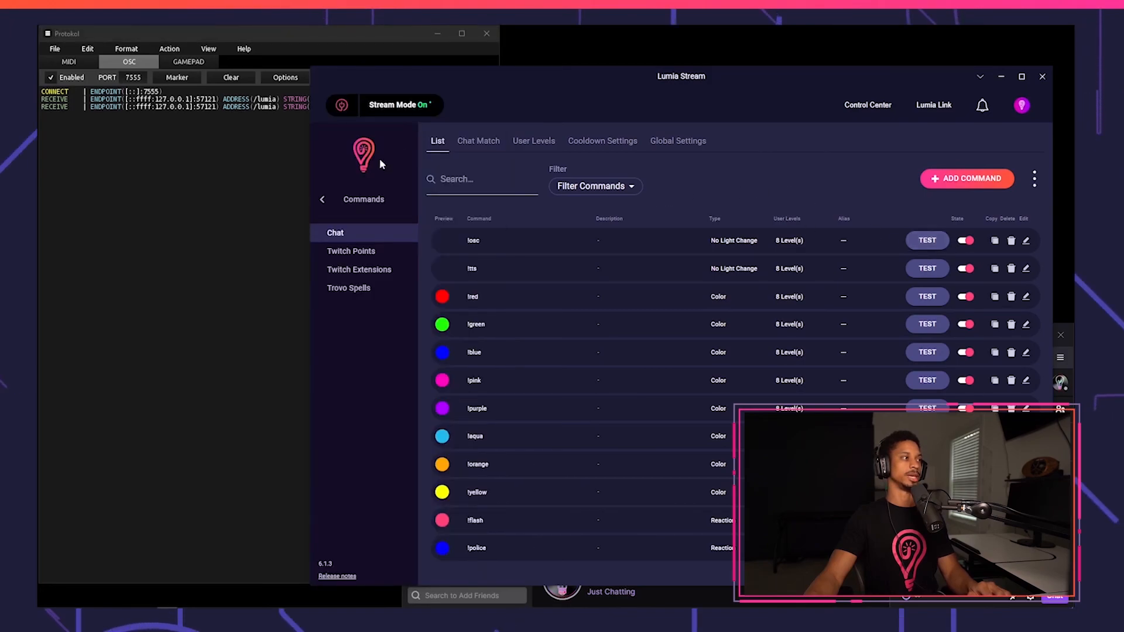
pyautogui.click(282, 109)
pyautogui.click(946, 248)
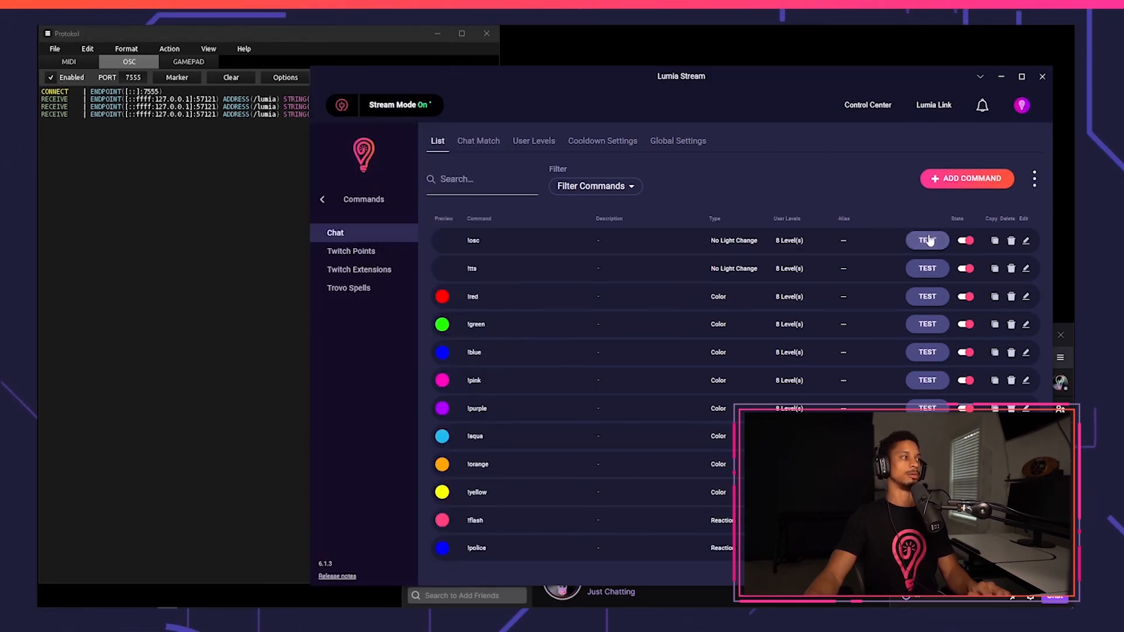
pyautogui.click(925, 242)
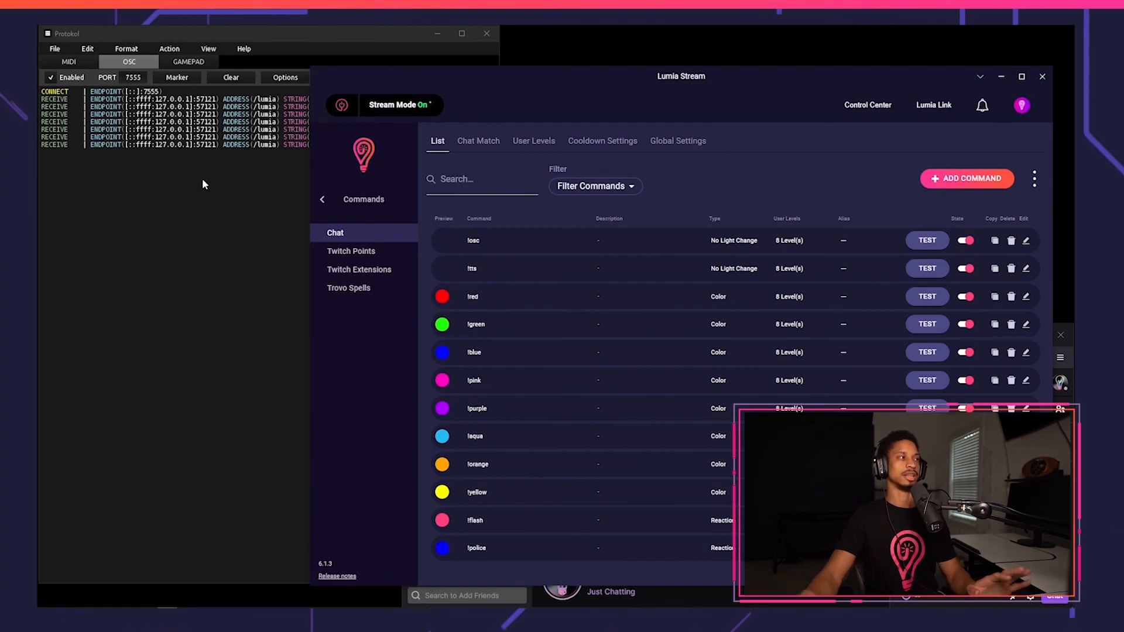